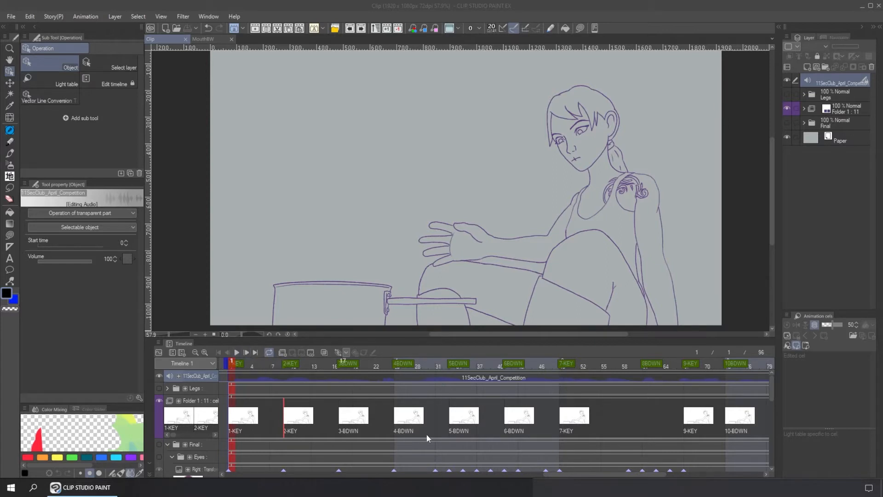
Step: Play the rough animation, hide the 11SecClub_April_Competition audio track, and play the animation again without sound
left_click(237, 352)
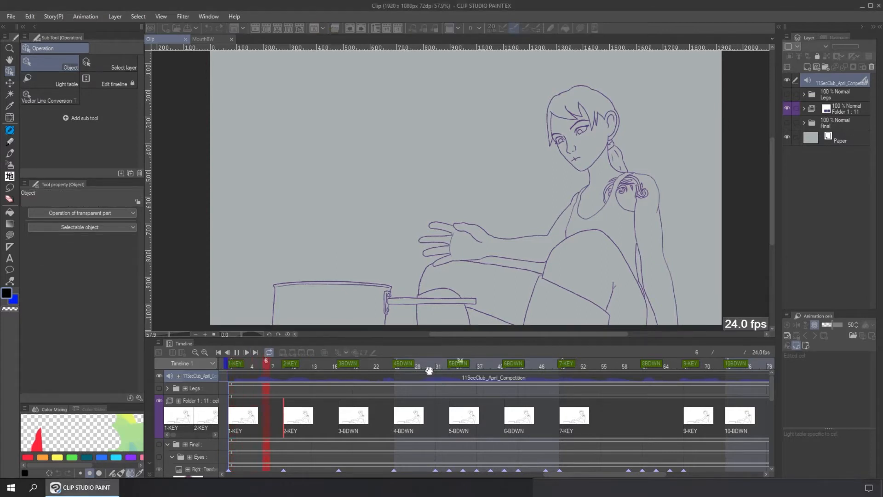
left_click(235, 353)
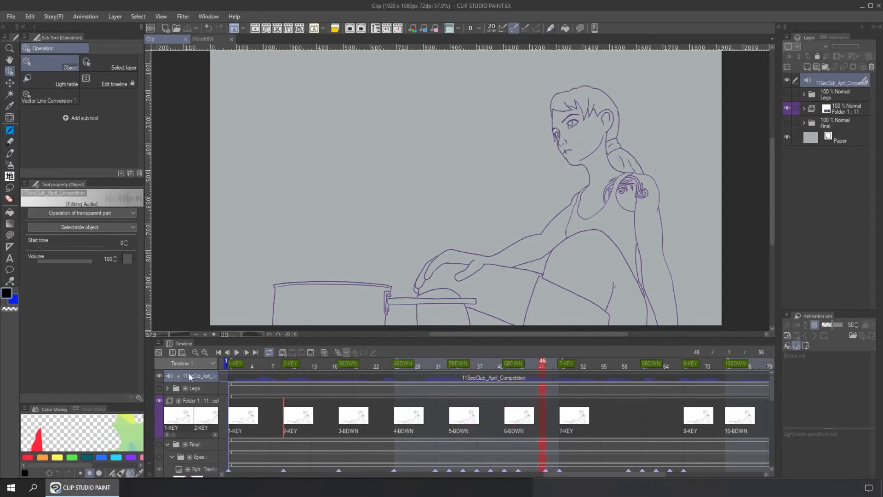
left_click(159, 374)
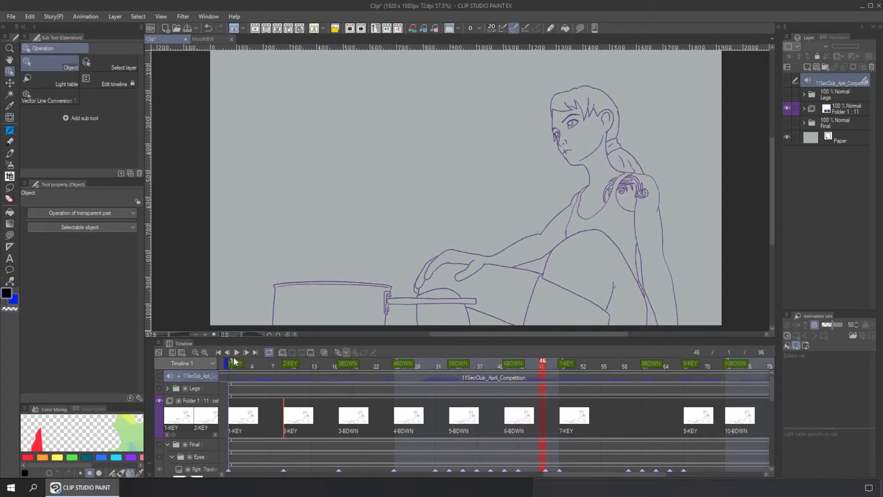
left_click(236, 352)
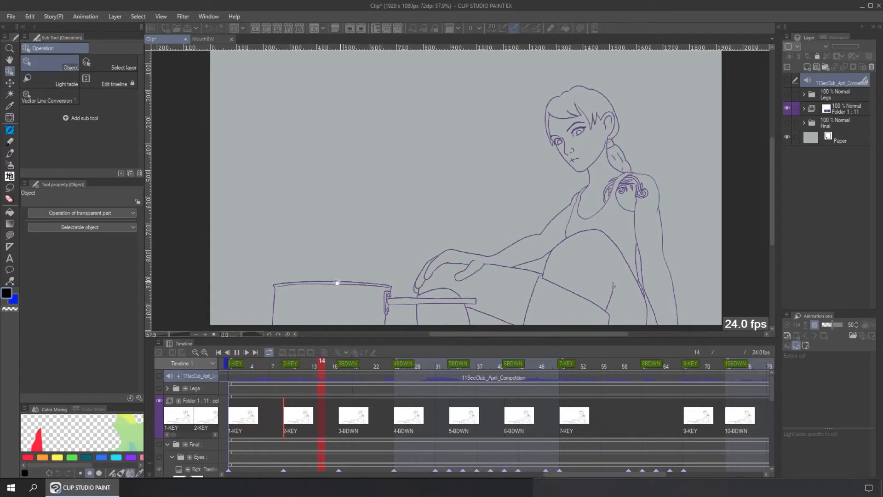
left_click(237, 352)
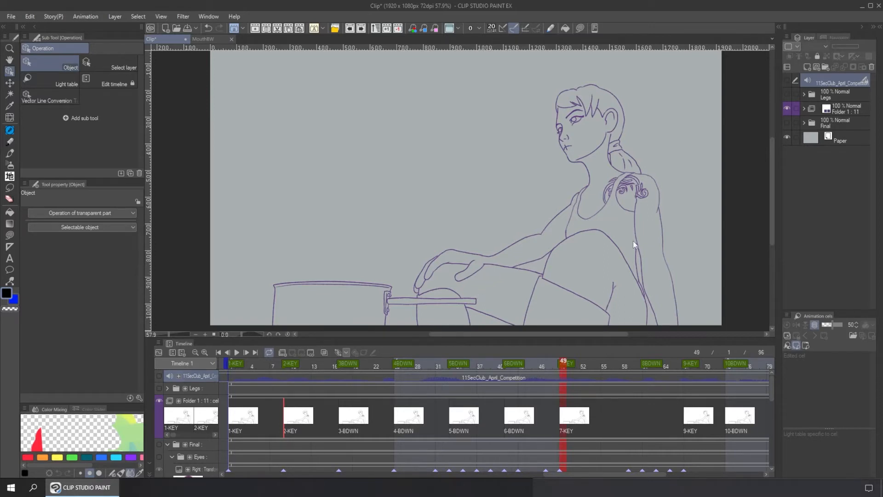
Step: Switch the visible drawings from Folder 1 to the Legs folder, and select Layer 3 inside it
left_click(787, 108)
left_click(787, 94)
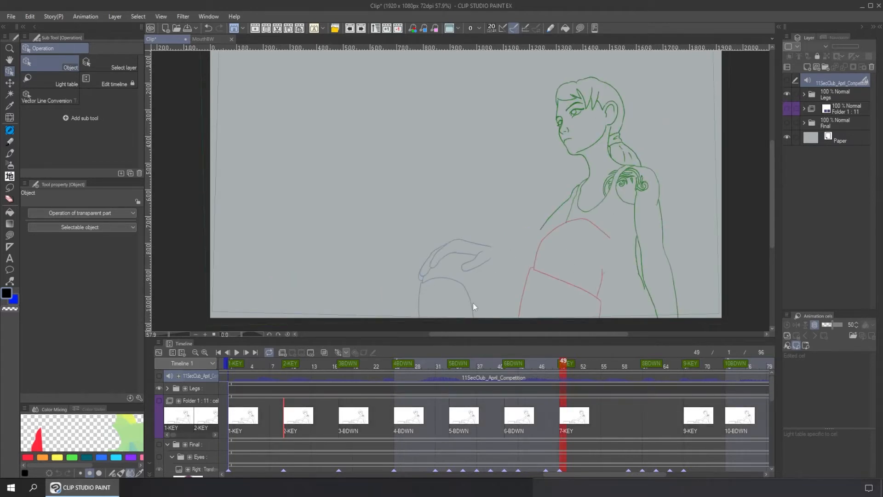
left_click(803, 94)
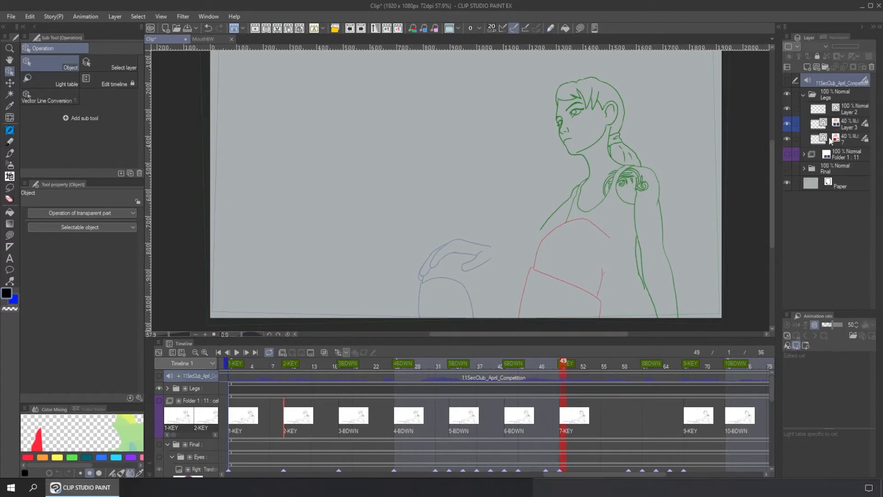
left_click(847, 125)
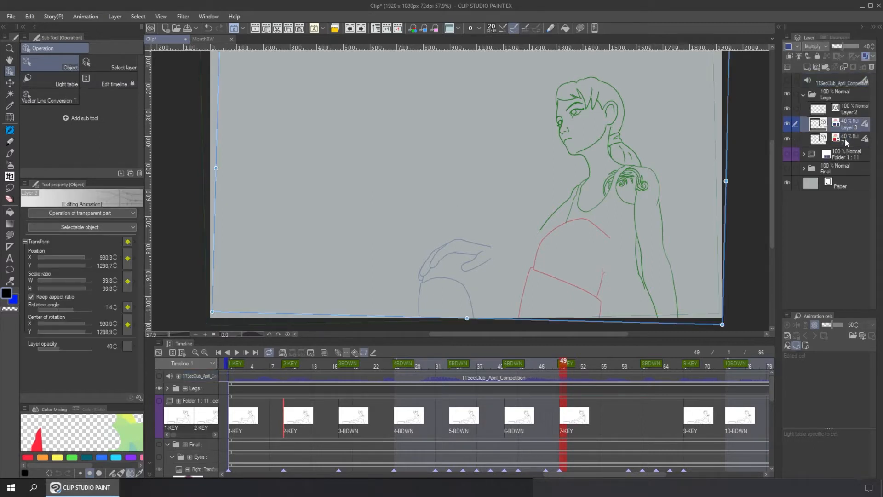
Step: Expand the Legs folder in the timeline and go to frame 1 of Layer 3's transform keyframes
left_click(364, 353)
scroll(321, 424, "down", 2)
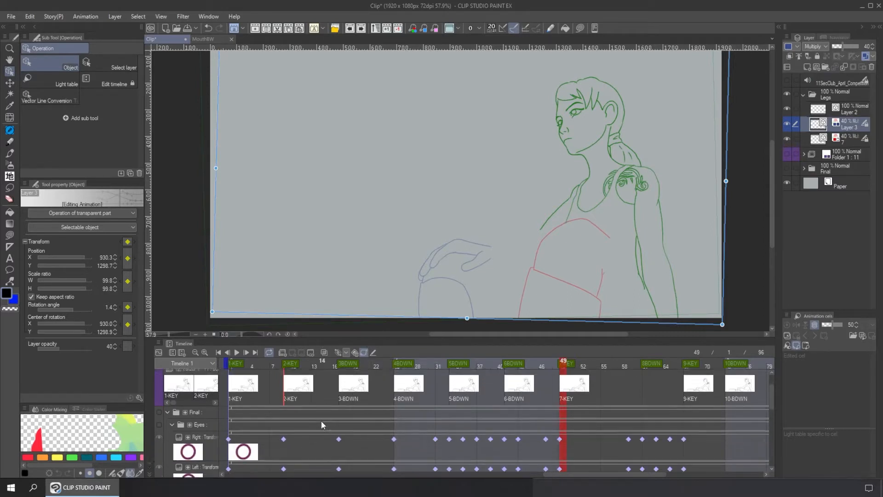
scroll(321, 421, "up", 2)
left_click(169, 388)
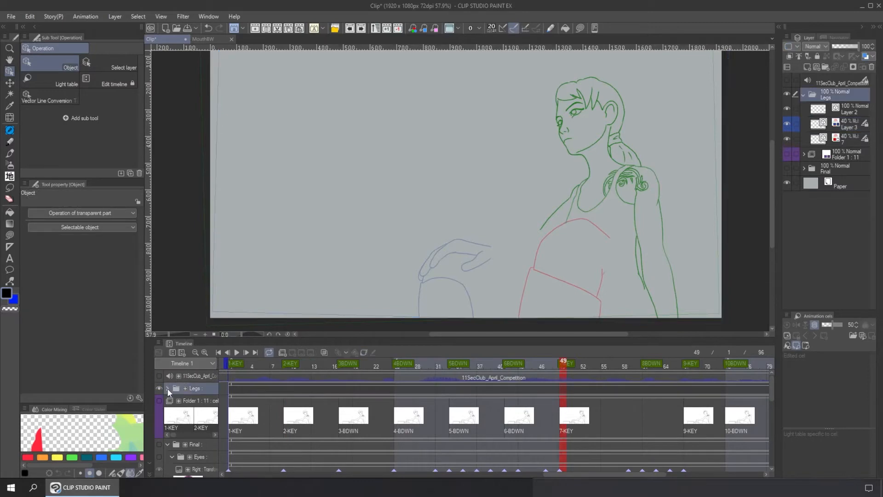
left_click(168, 388)
left_click(233, 437)
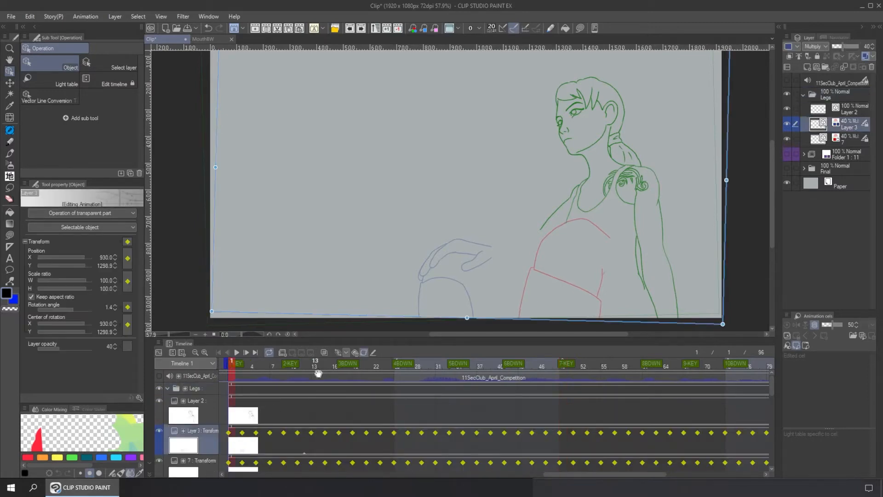
Step: Look at the keyframe interpolation options and compare Layer 3's transform at frames 13 and 1
left_click(346, 352)
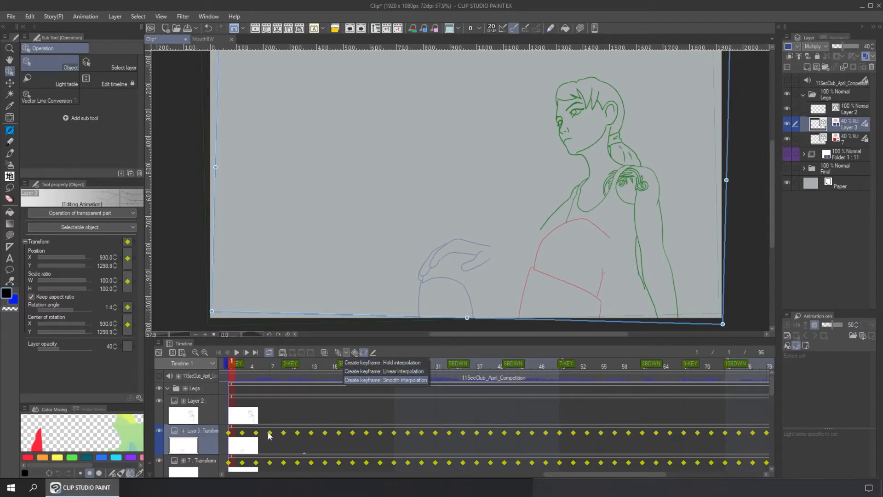
left_click(319, 366)
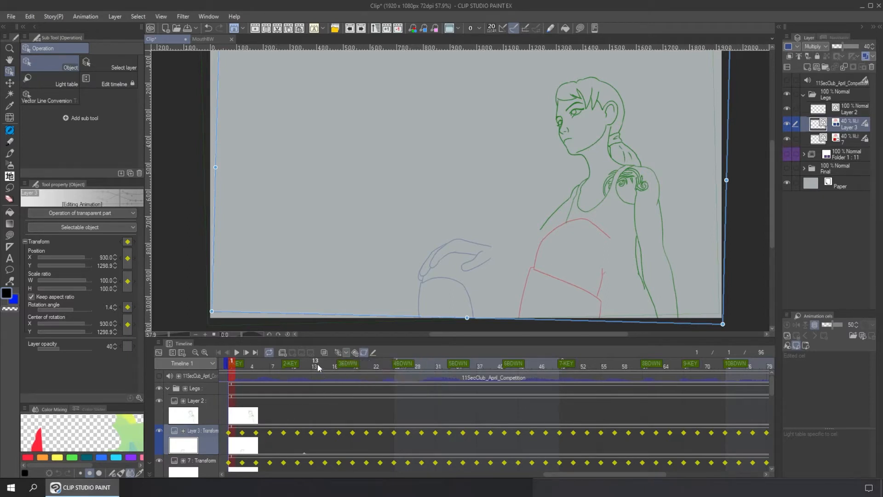
mouse_move(318, 367)
left_mouse_down()
mouse_move(299, 365)
mouse_move(312, 365)
left_mouse_up()
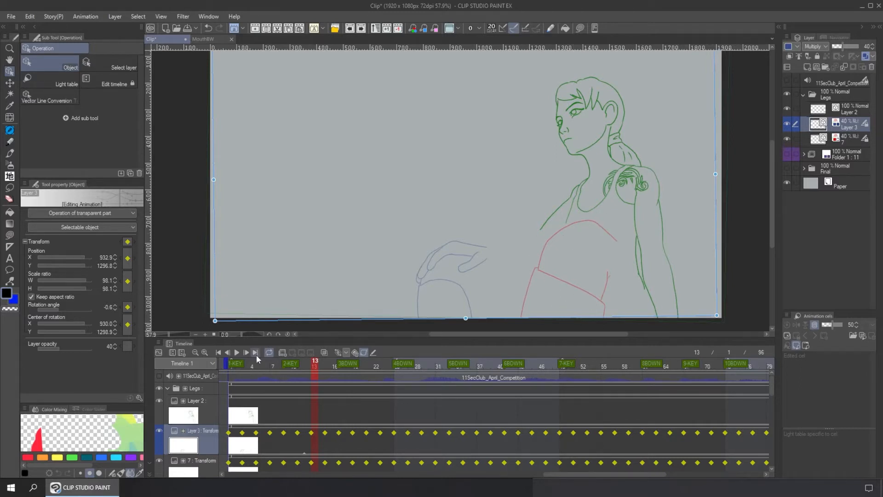
left_click(232, 365)
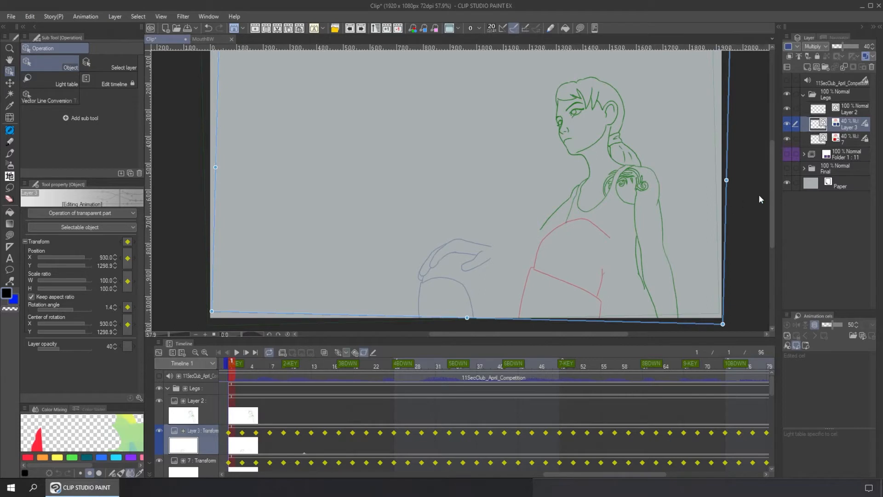
Step: Try rotating Layer 3 about its center of rotation on frame 1, and undo the rotation
left_click_drag(773, 184, 773, 200)
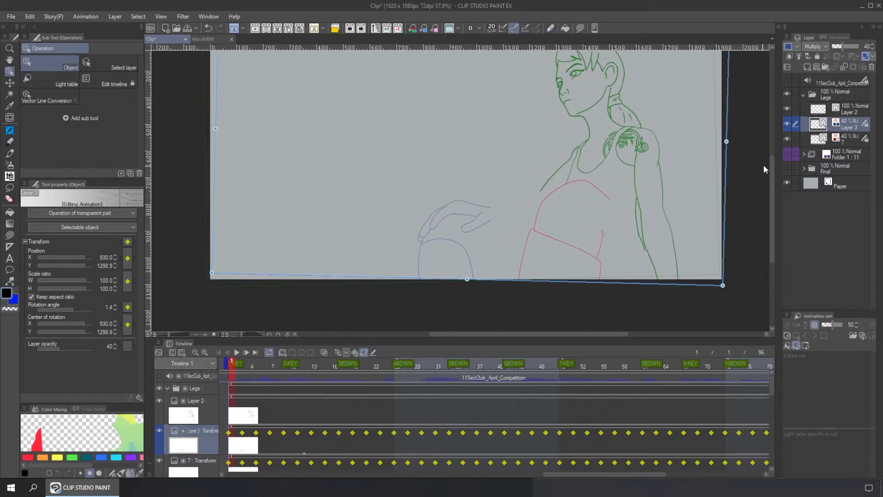
scroll(632, 148, "down", 2)
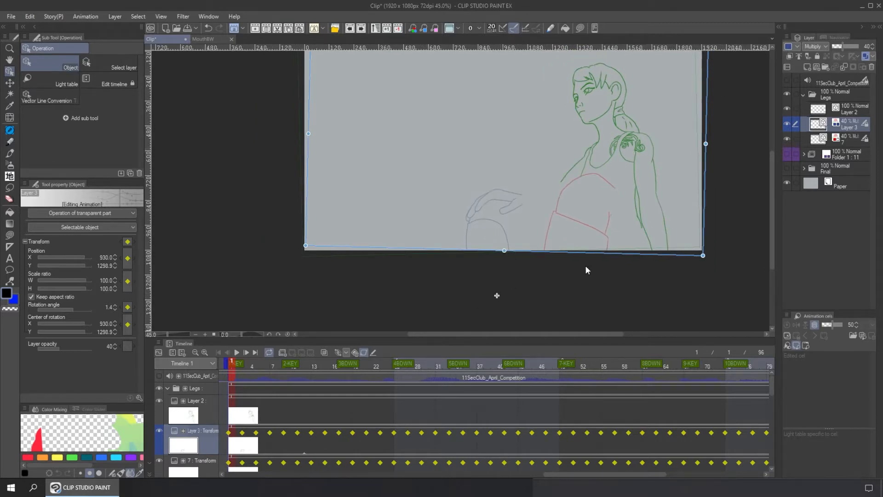
left_click_drag(710, 255, 720, 236)
key("ctrl+z")
Step: Try rotating the red leg layer 7 to an angle of 5.6 on frame 1, and undo the rotation
left_click(841, 140)
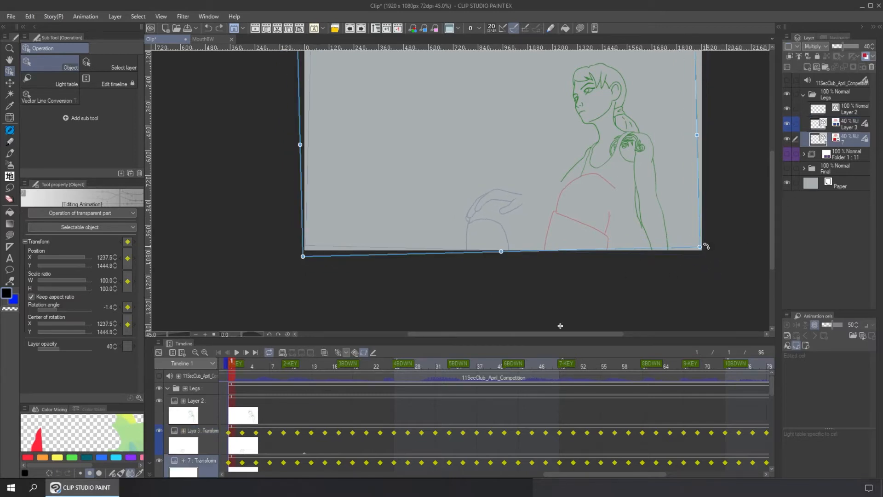
left_click_drag(706, 246, 736, 257)
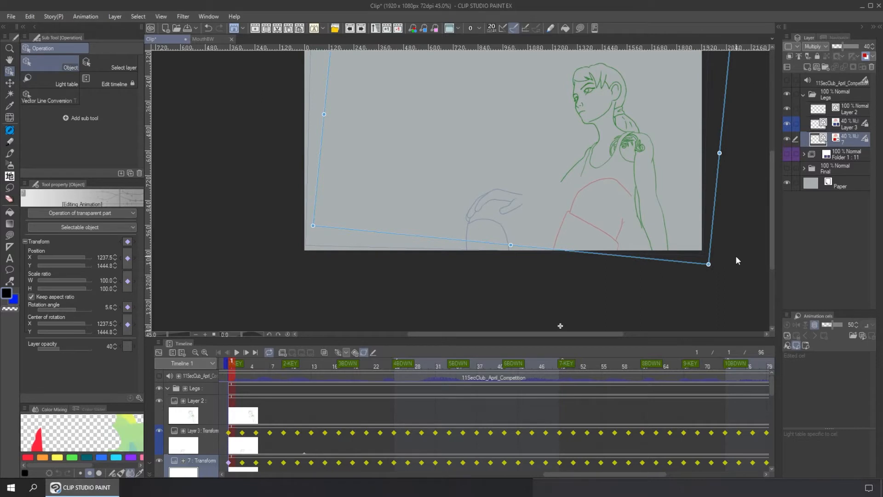
key("ctrl+z")
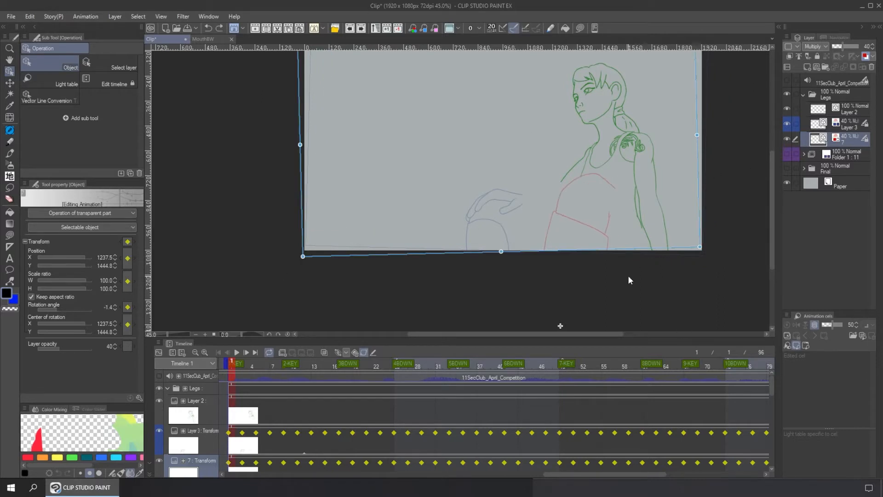
Step: Fit the whole canvas in view and play the Legs folder's keyframed animation
key("ctrl+0")
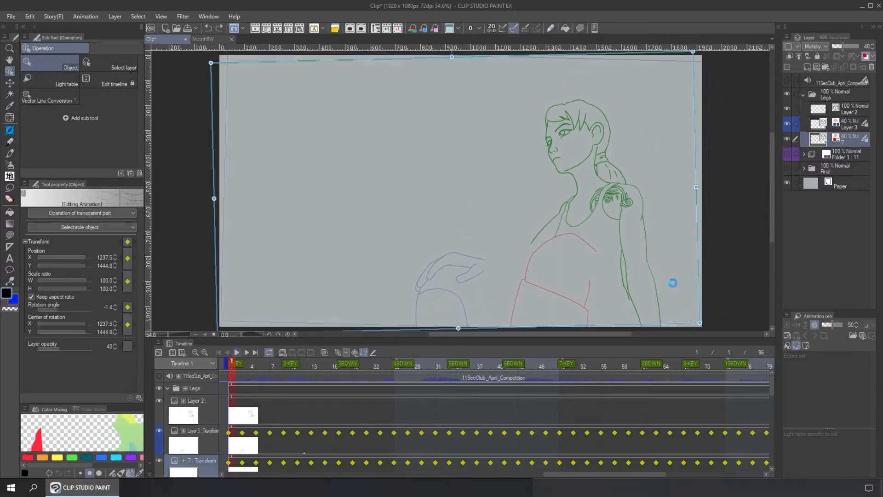
key("space")
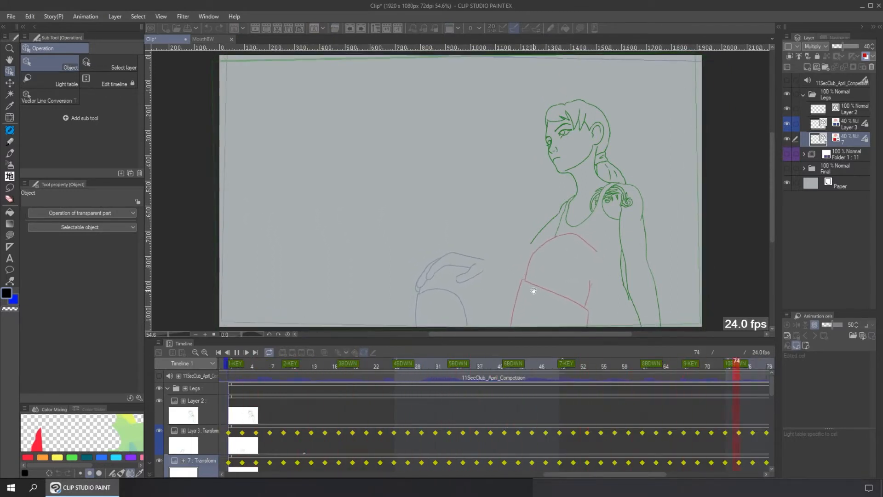
left_click(374, 302)
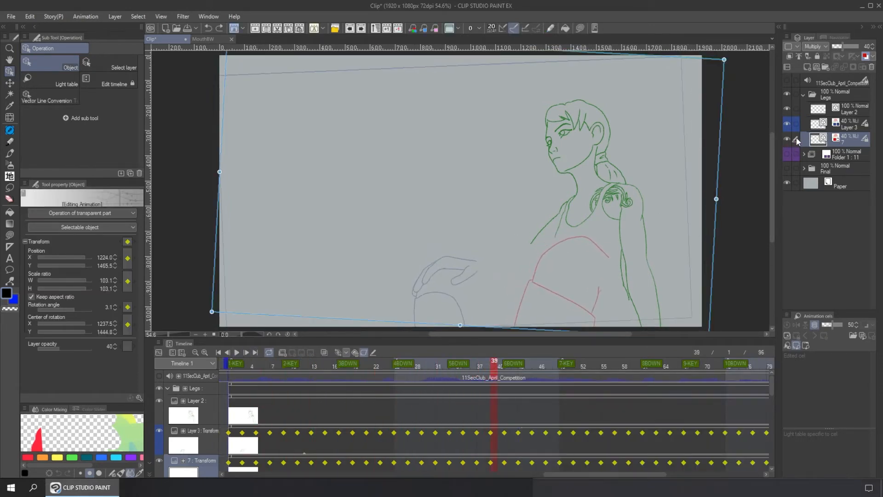
Step: Collapse and hide the Legs folder, and play the animation with the Folder 1 drawings shown instead
left_click(801, 94)
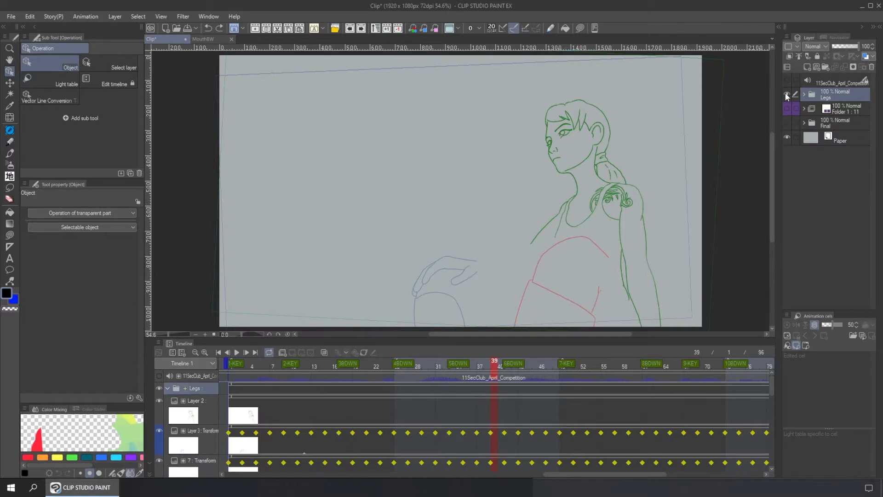
left_click(785, 94)
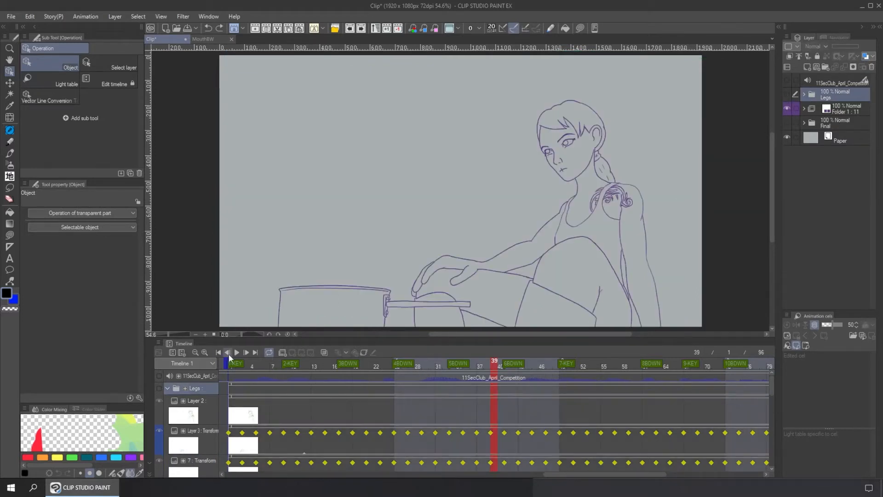
key("space")
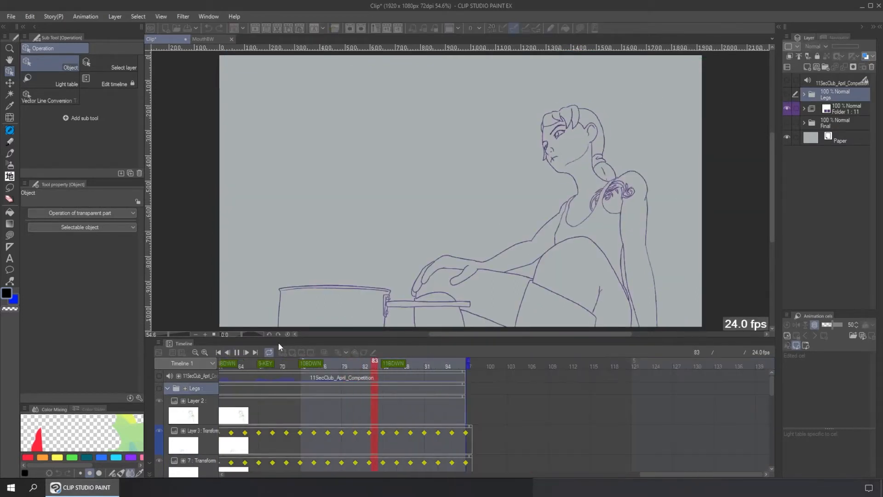
left_click(236, 353)
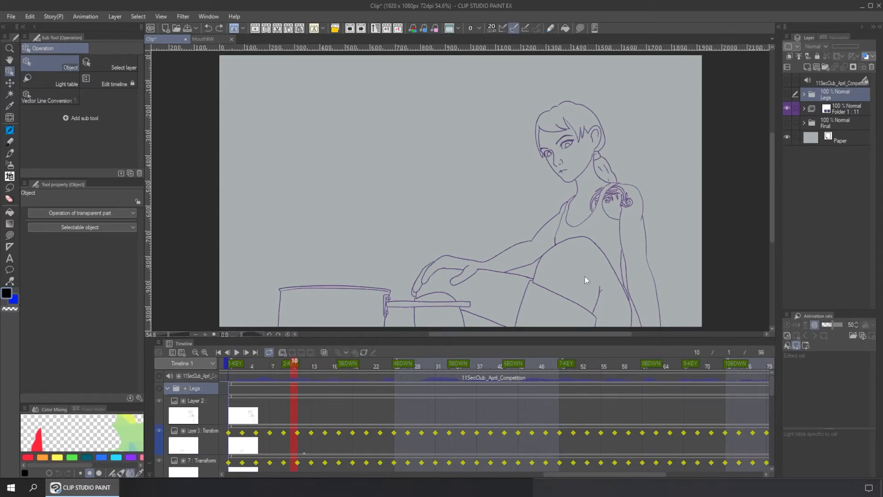
Step: Show the Final folder in place of Folder 1 and preview its animation from the first frame
left_click(787, 108)
left_click(786, 122)
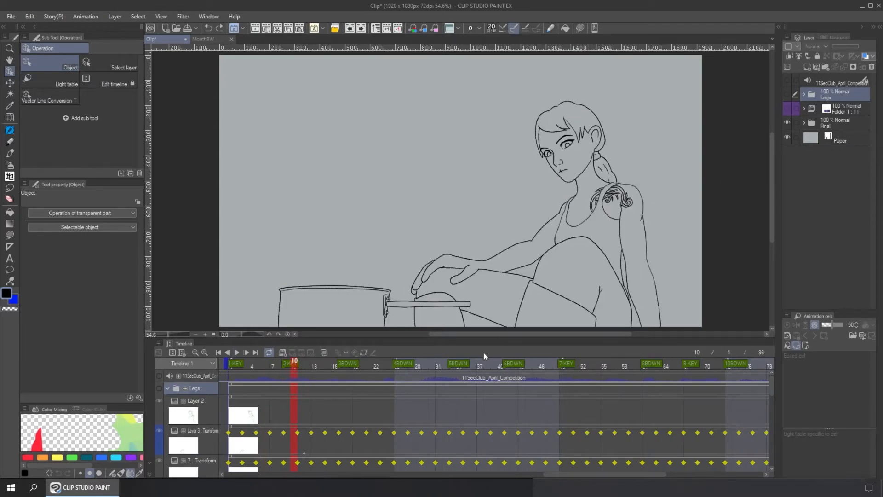
left_click(218, 352)
left_click(236, 352)
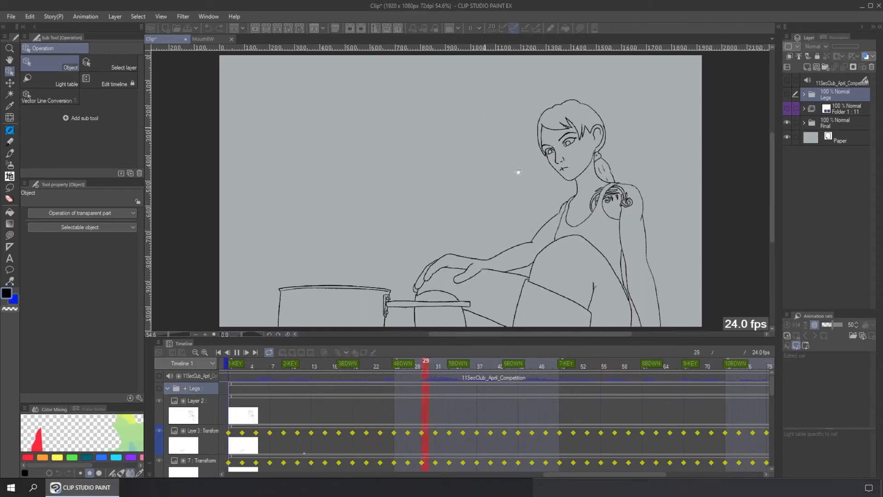
left_click(238, 352)
left_click(219, 352)
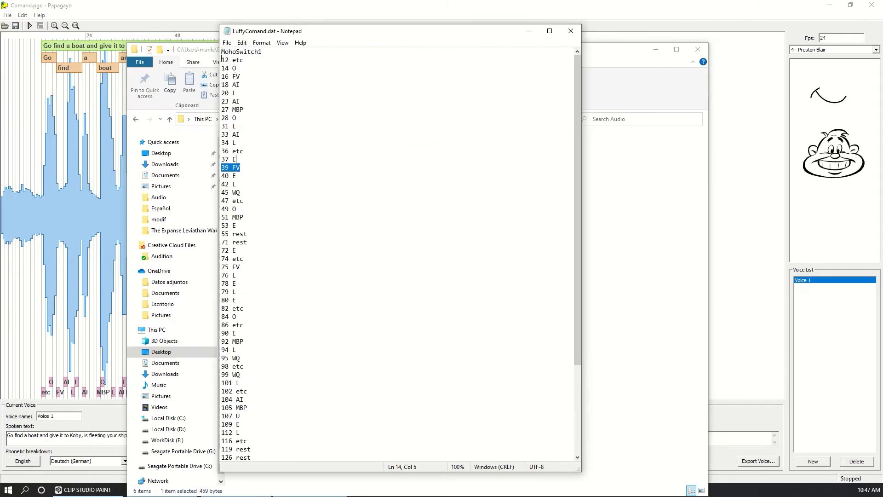
Step: Bring the full LuffyComand.dat phoneme list into Notepad++ and run a macro on it
key("ctrl+a")
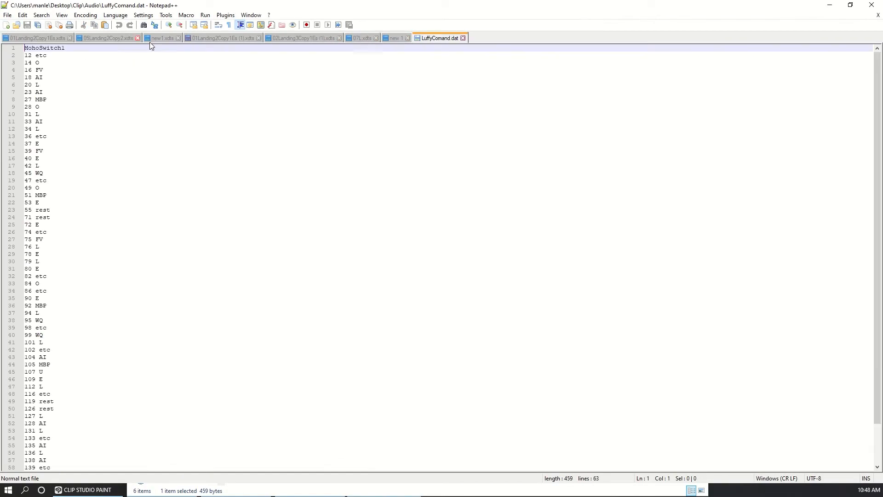
left_click(186, 15)
left_click(221, 65)
left_click(491, 227)
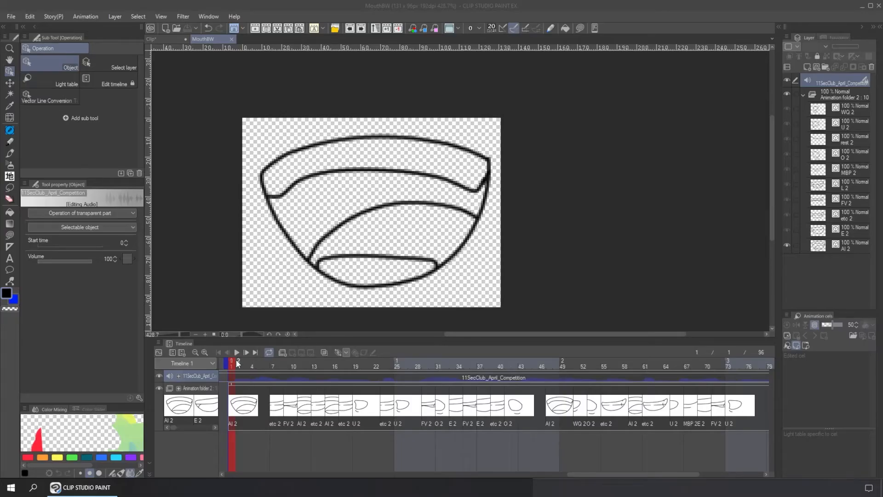
Step: Switch to Clip Studio Paint, preview the mouth animation in MouthBW, and delete its audio layer
left_click(236, 353)
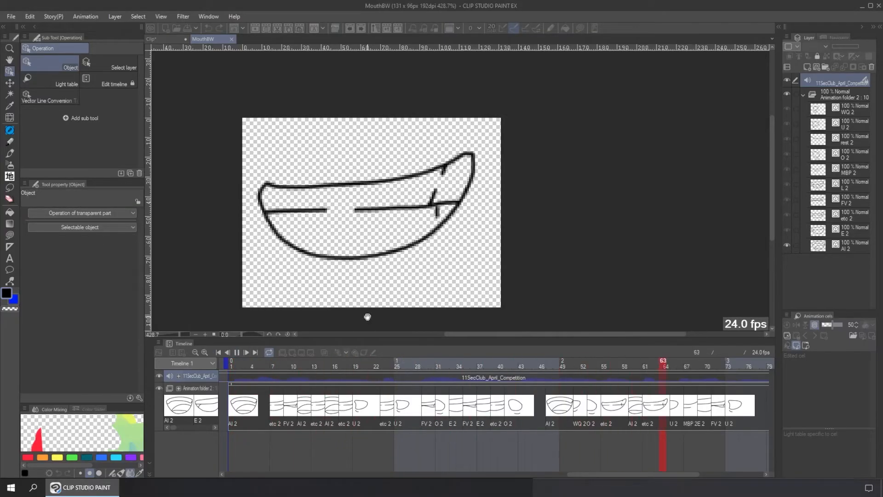
left_click(236, 352)
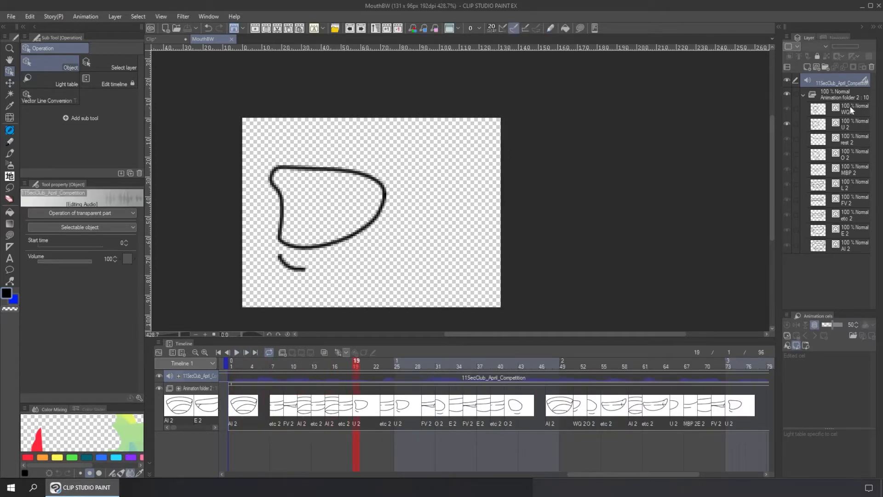
left_click(872, 69)
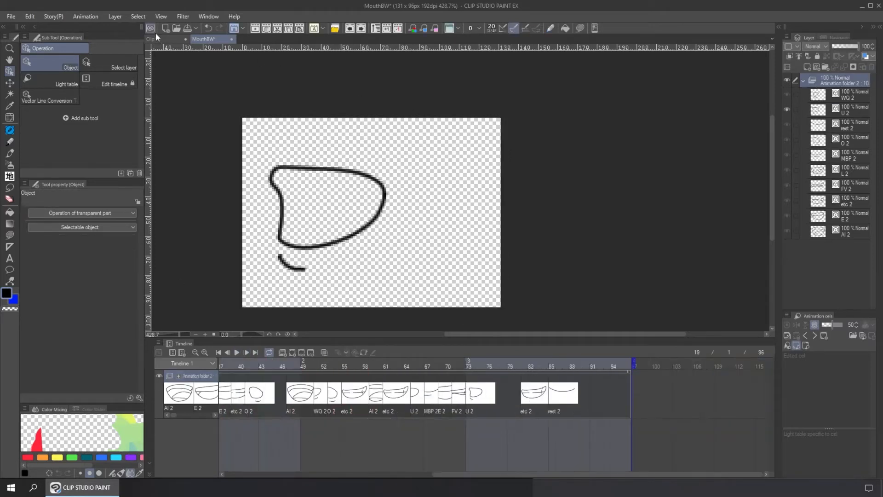
Step: Save MouthBW and create a new illustration canvas using the WUXGA (1920 x 1200px) preset
left_click(188, 29)
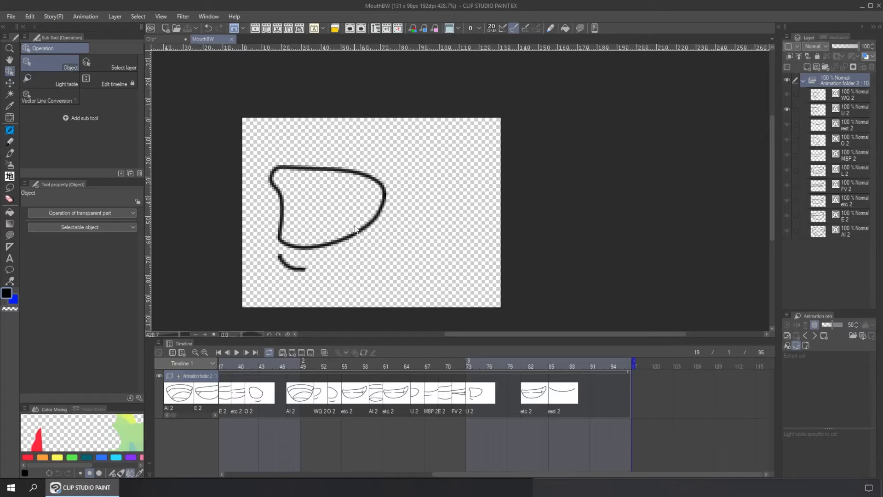
key("ctrl+n")
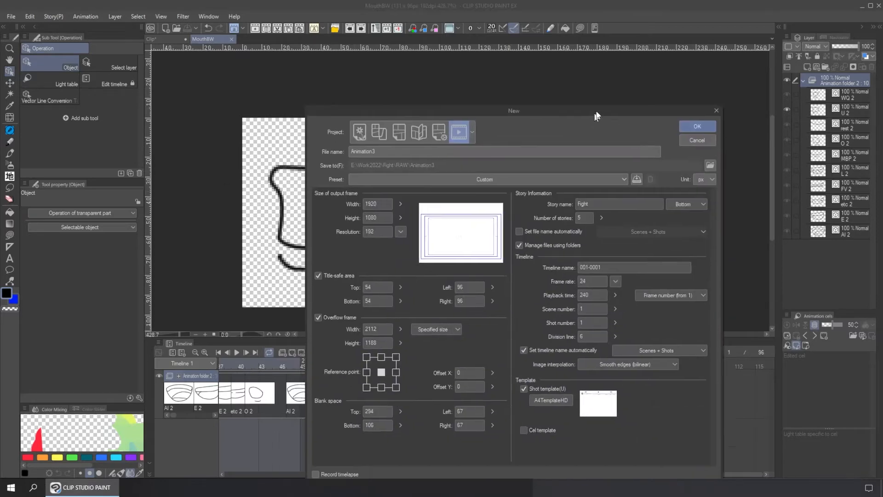
left_click(415, 154)
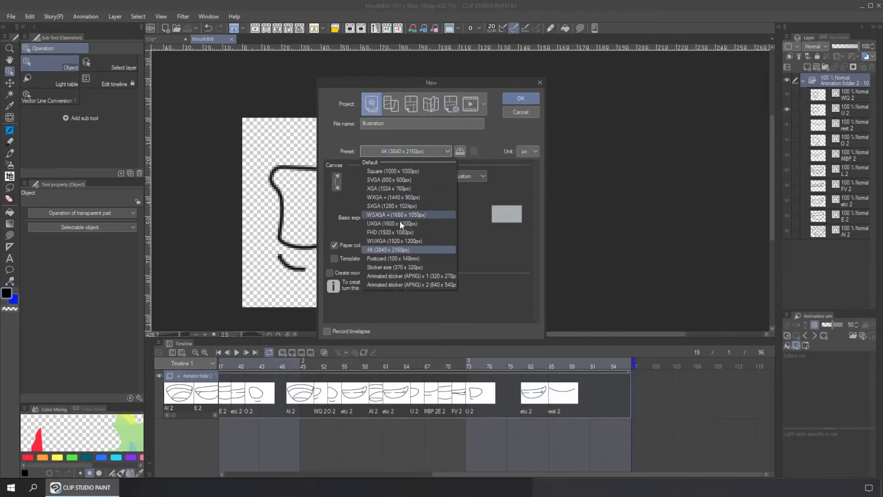
left_click(413, 239)
left_click(519, 99)
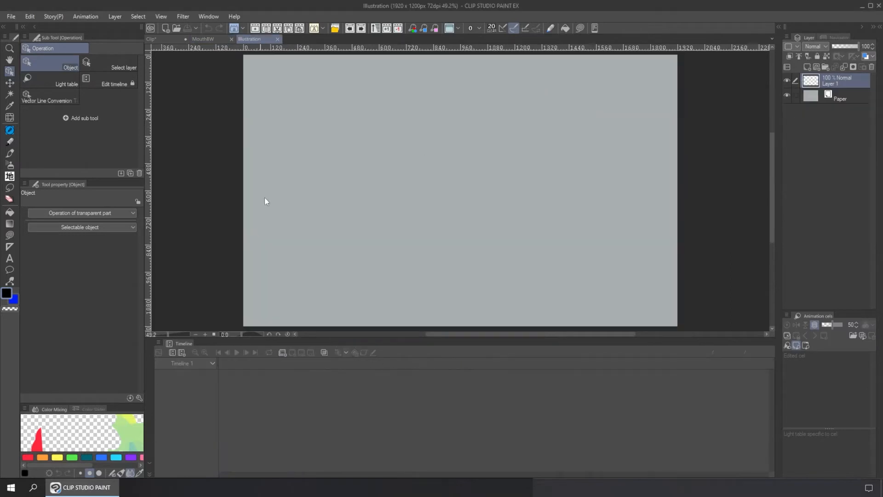
Step: Reduce the height of the Timeline palette to give the canvas more room
left_click(149, 463)
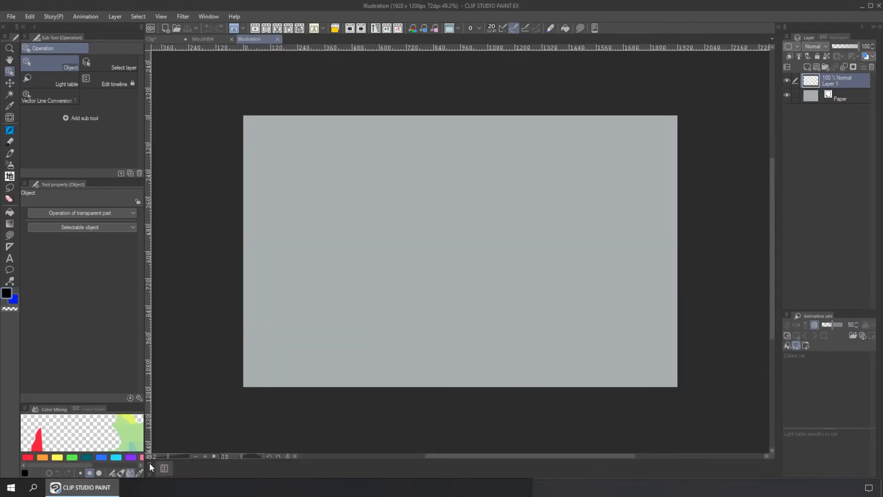
left_click(149, 463)
left_click_drag(269, 338, 277, 408)
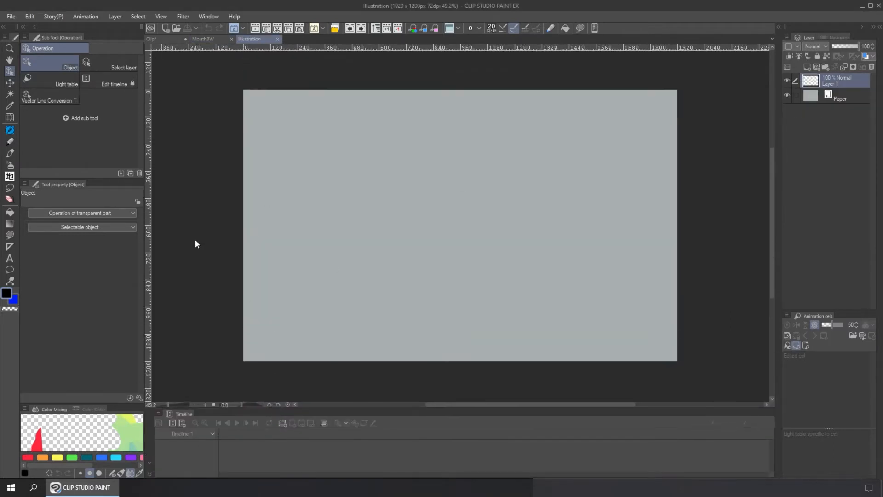
Step: Draw a nearly square rectangle with a blue fill and black outline near the middle of Layer 1
left_click(13, 141)
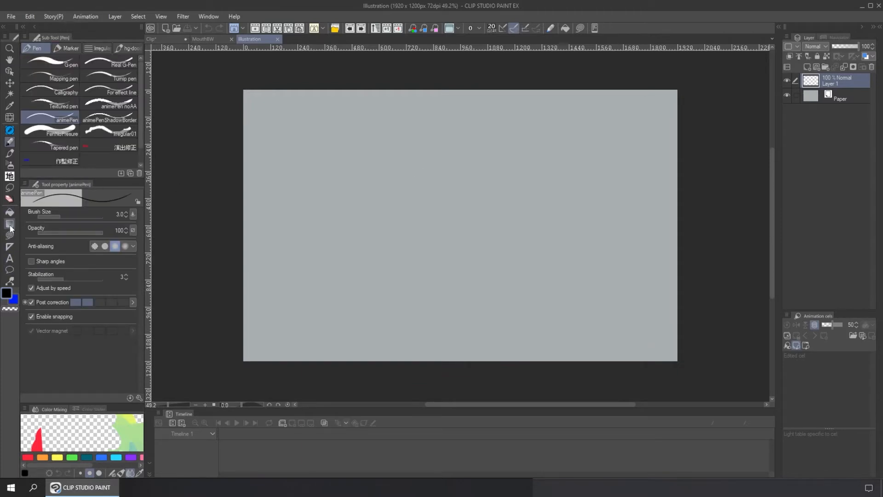
left_click(10, 270)
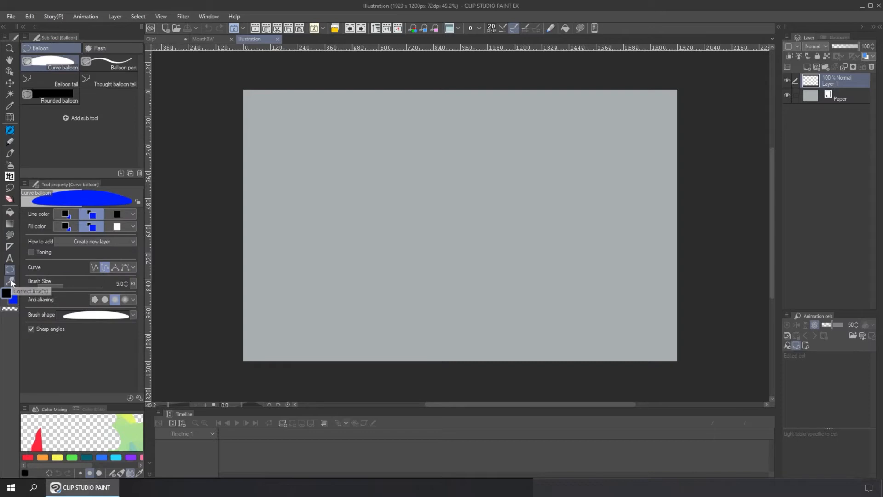
left_click(10, 282)
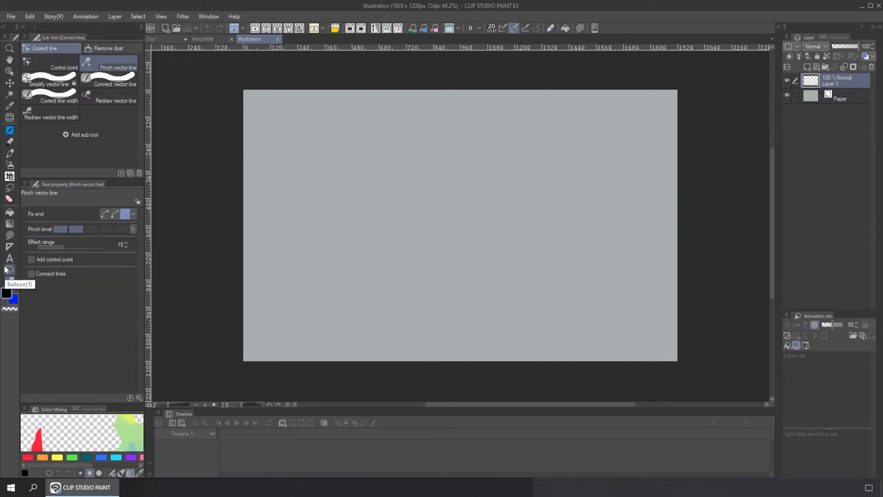
left_click(9, 235)
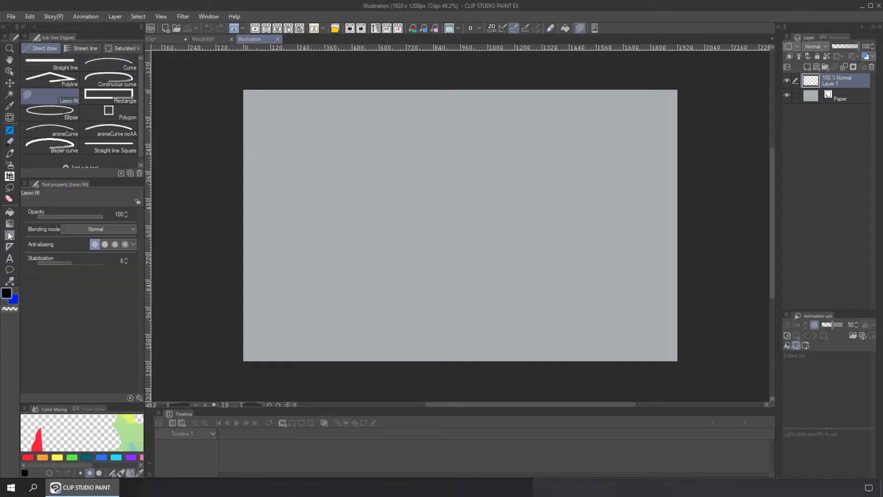
left_click(113, 94)
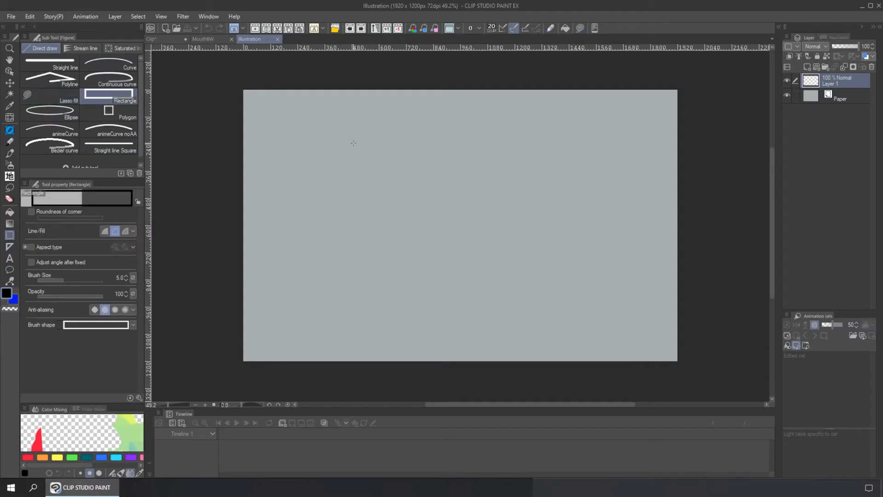
left_click_drag(354, 143, 483, 275)
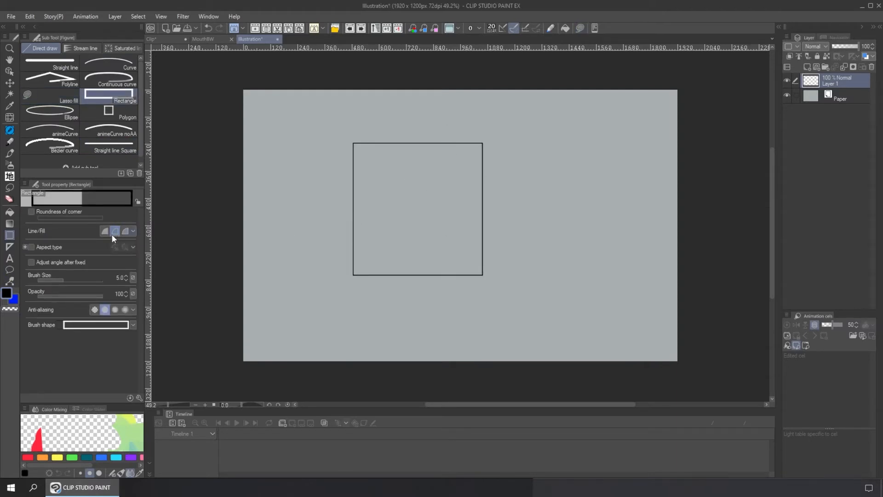
left_click(126, 230)
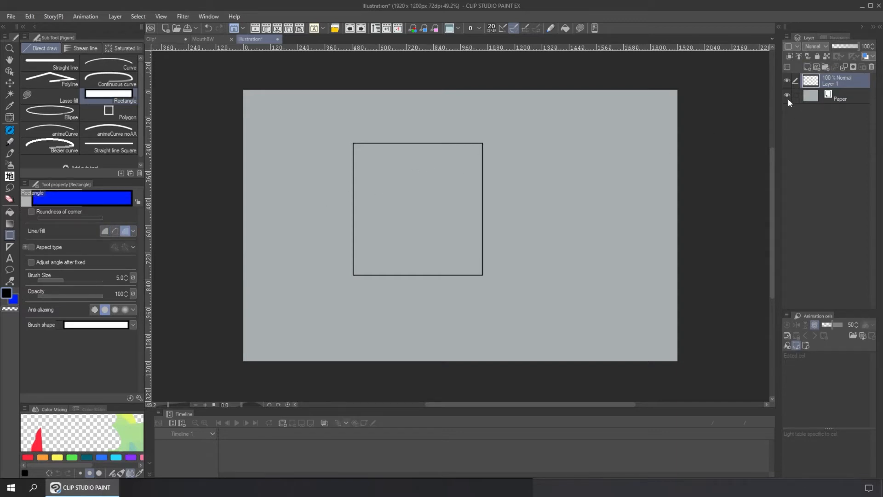
key("ctrl+z")
left_click_drag(371, 147, 503, 284)
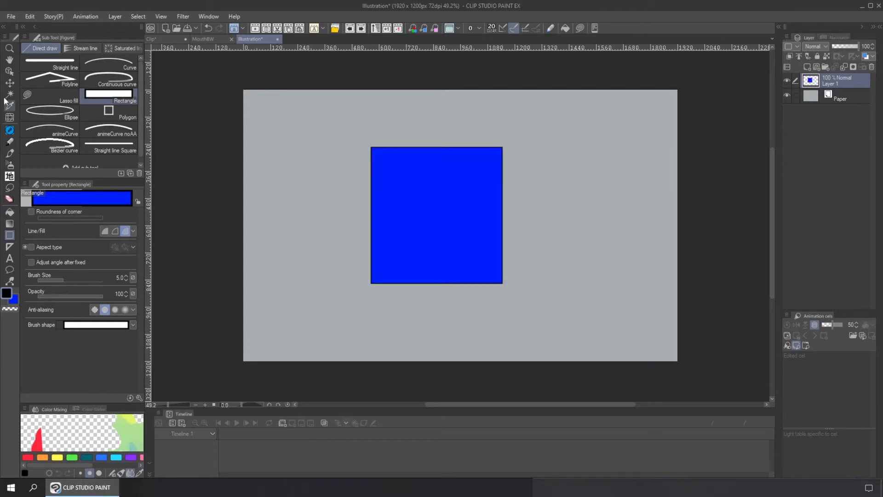
Step: Create a new timeline for the illustration with a playback time of 70 frames
left_click(9, 71)
key("ctrl+t")
left_click_drag(373, 176, 325, 175)
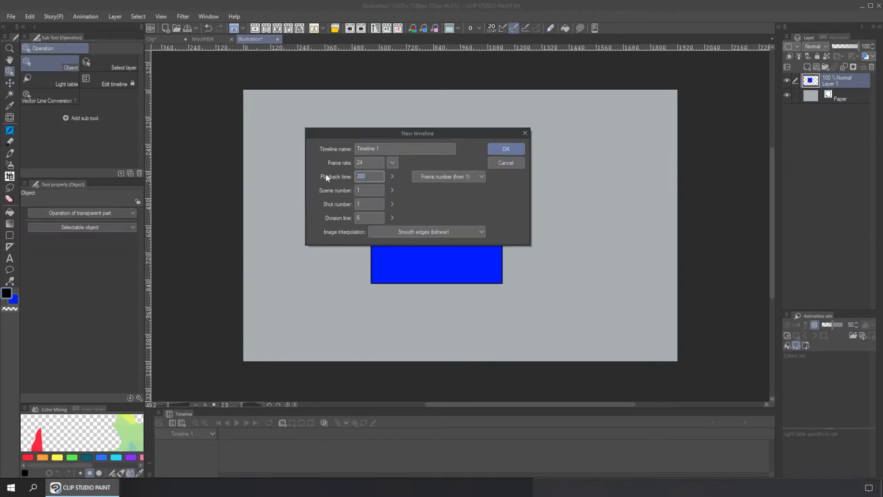
key("Return")
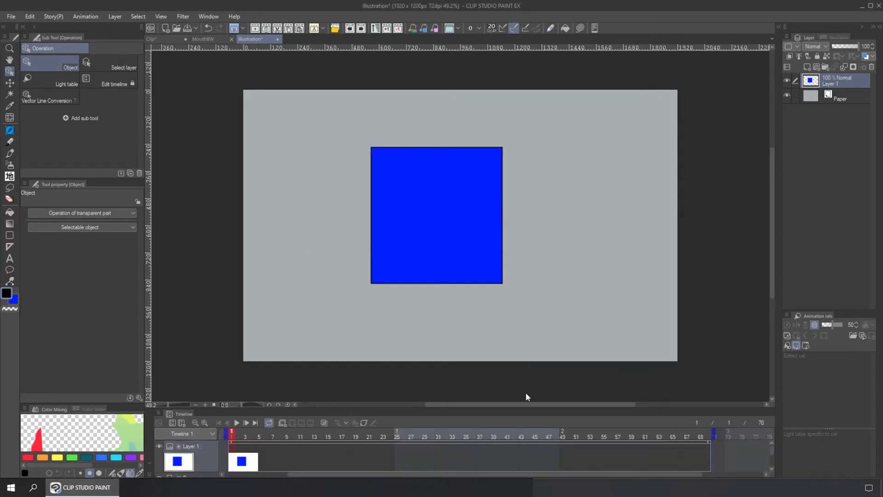
Step: Enable keyframes on raster Layer 1 and try transforming the layer, scrubbing the timeline to frame 12
left_click(363, 423)
mouse_move(683, 89)
left_mouse_down()
mouse_move(692, 97)
mouse_move(684, 90)
left_mouse_up()
left_click_drag(431, 200, 472, 204)
left_click(387, 435)
left_click_drag(231, 437, 308, 435)
Step: Undo the transforms made on raster Layer 1 and disable its keyframes
key("ctrl+z")
key("ctrl+z")
key("ctrl+z")
key("ctrl+z")
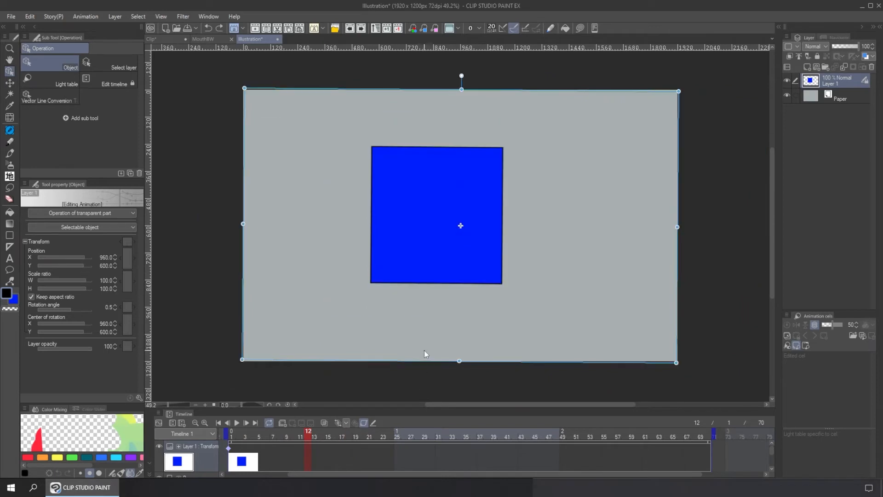
left_click(364, 422)
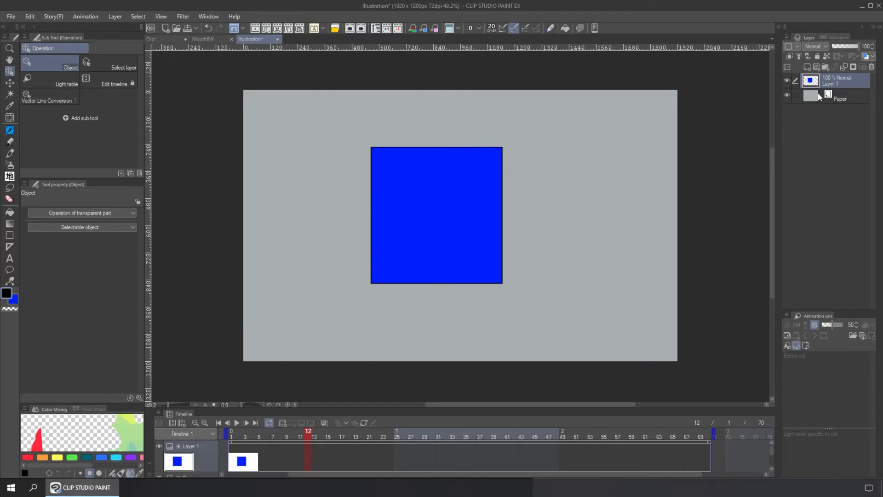
Step: Convert Layer 1 to an image material layer, keeping the name Layer 1
right_click(816, 78)
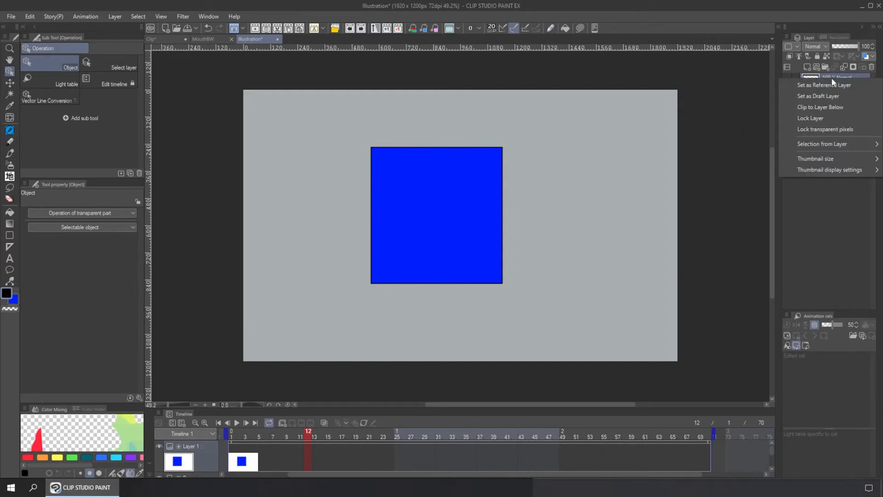
right_click(838, 75)
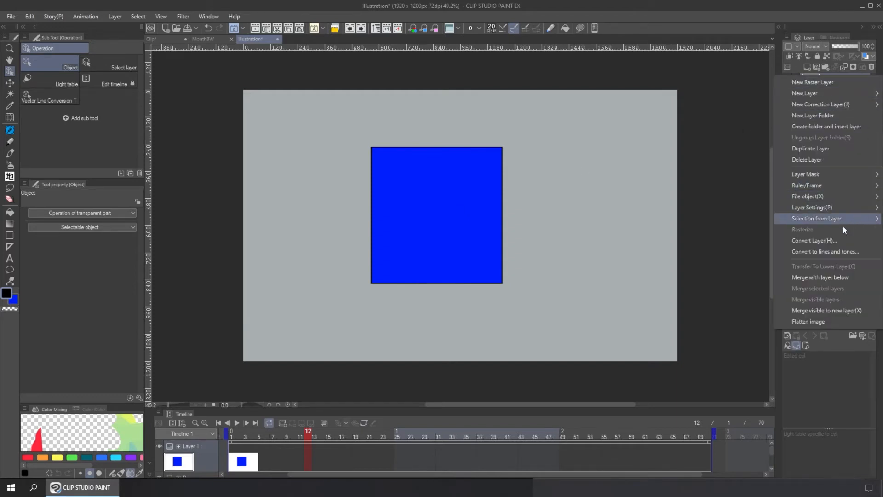
left_click(815, 241)
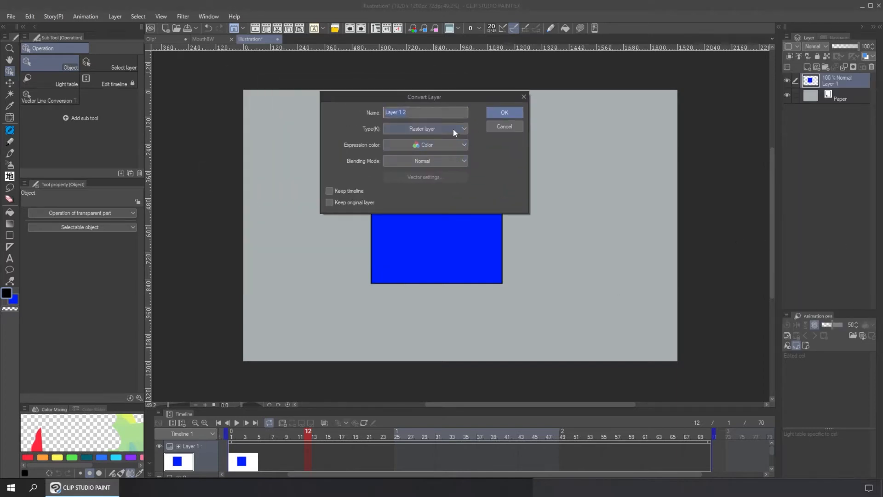
left_click(454, 129)
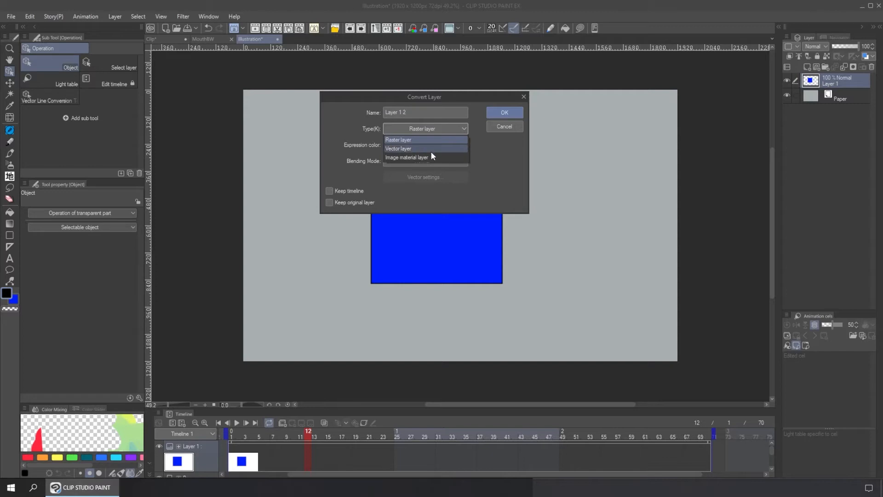
left_click(408, 157)
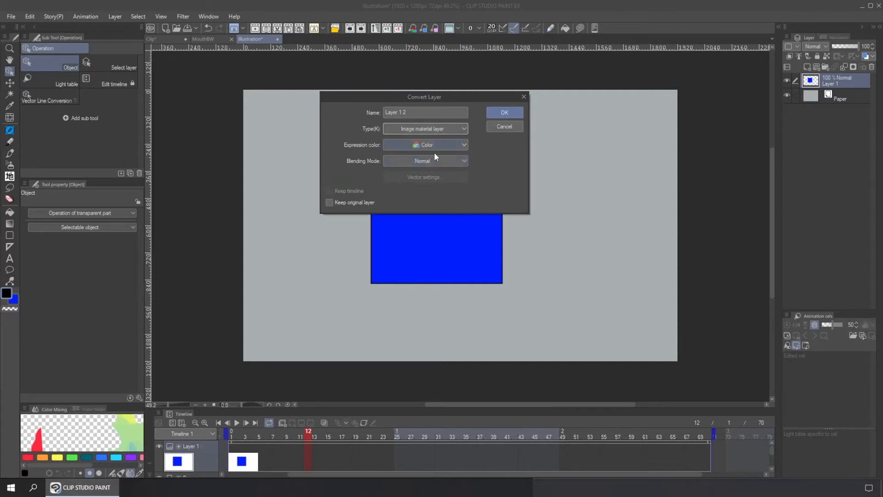
left_click(425, 110)
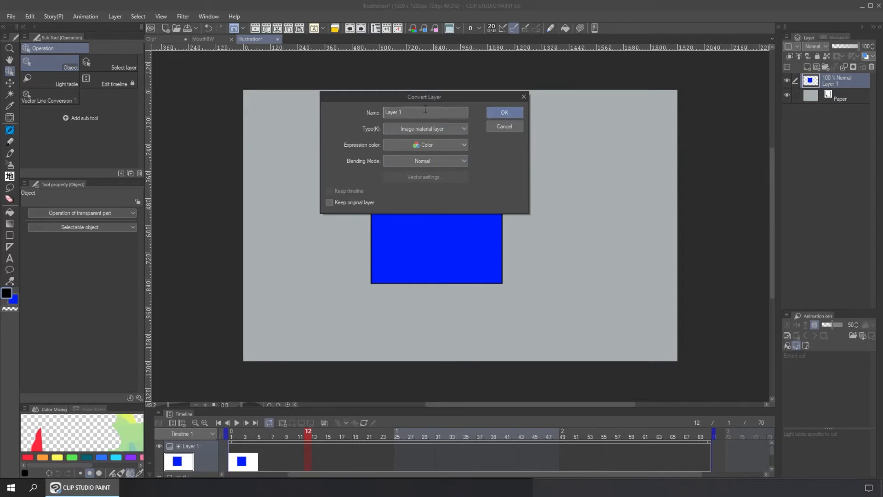
left_click(505, 112)
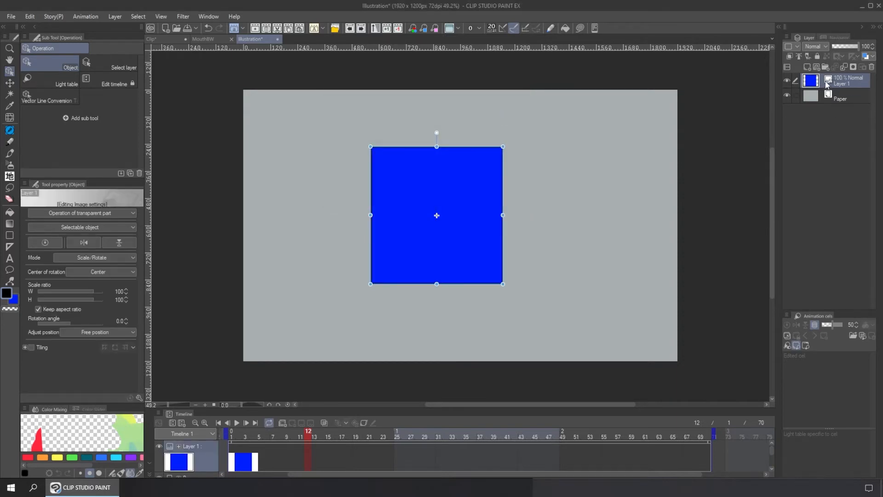
Step: Enable keyframes on the converted layer, then at frame 12 move the square to about X 1210, Y 493 and rotate it about 24 degrees
left_click(363, 421)
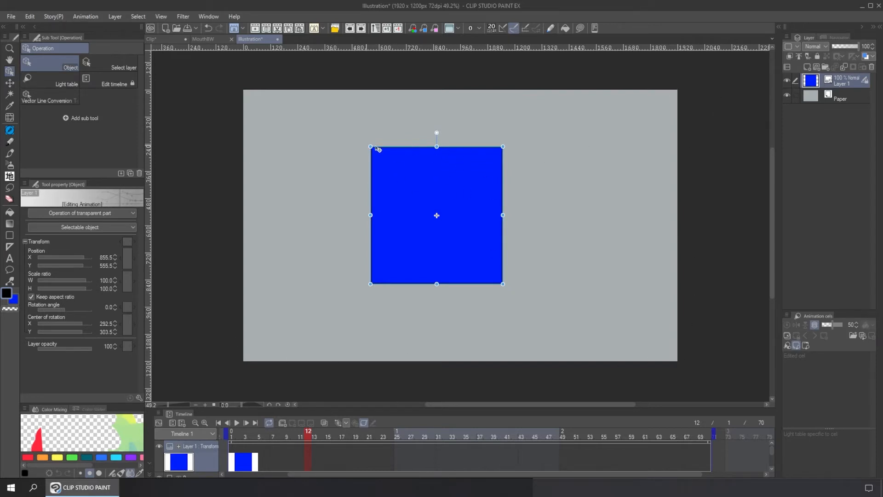
left_click_drag(491, 163, 570, 150)
left_click(231, 434)
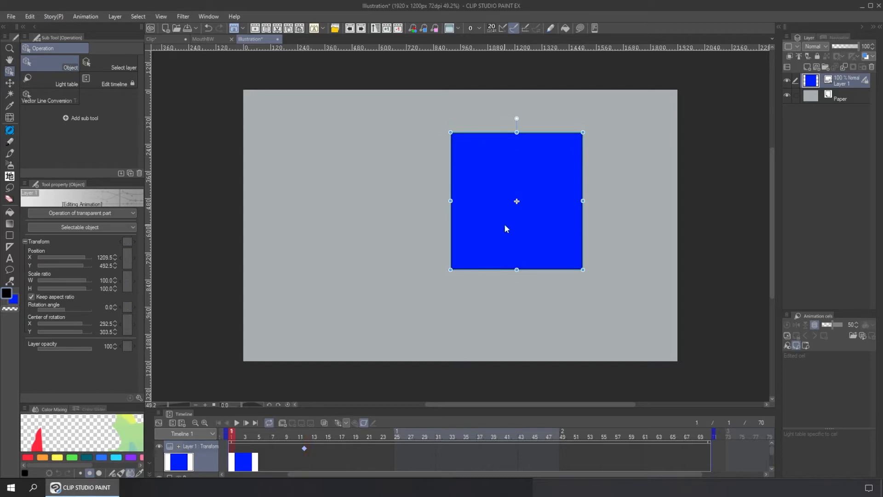
left_click_drag(235, 437, 307, 435)
left_click_drag(590, 269, 550, 303)
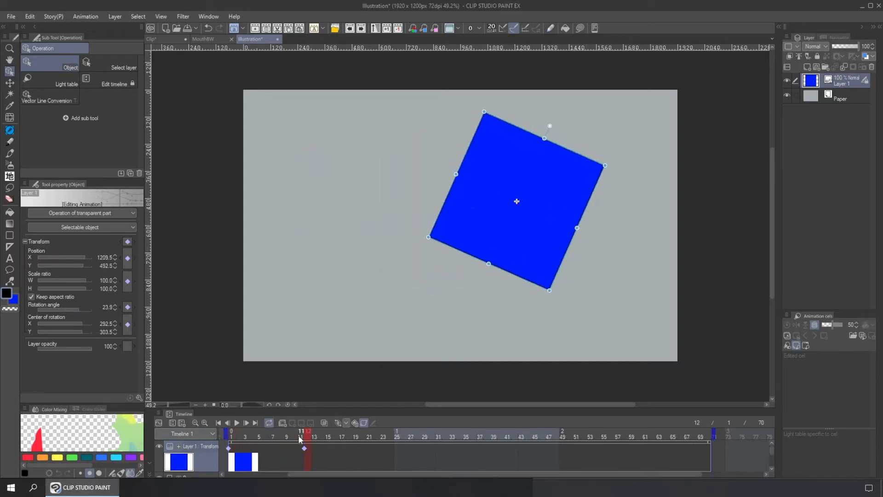
Step: Scale the rotated square from its corners to about 109% at frame 11
mouse_move(307, 435)
left_mouse_down()
mouse_move(238, 437)
mouse_move(301, 436)
left_mouse_up()
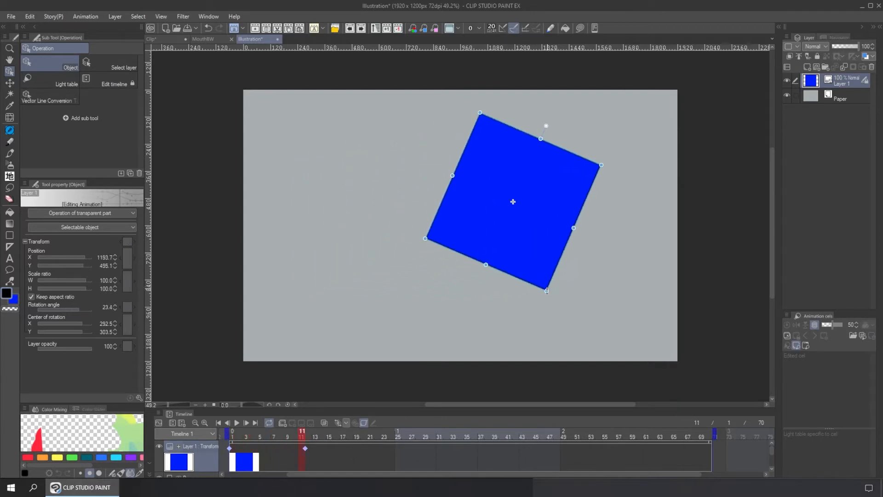
left_click_drag(546, 290, 559, 328)
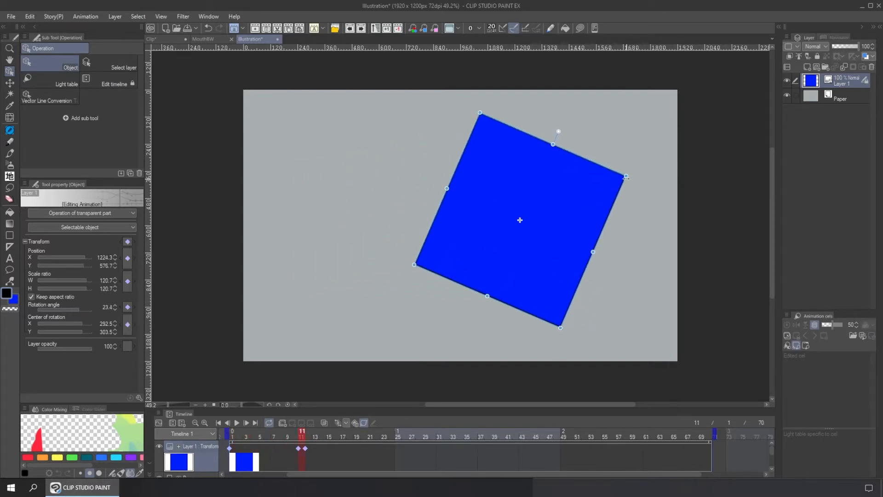
mouse_move(626, 177)
left_mouse_down()
mouse_move(661, 159)
mouse_move(613, 181)
left_mouse_up()
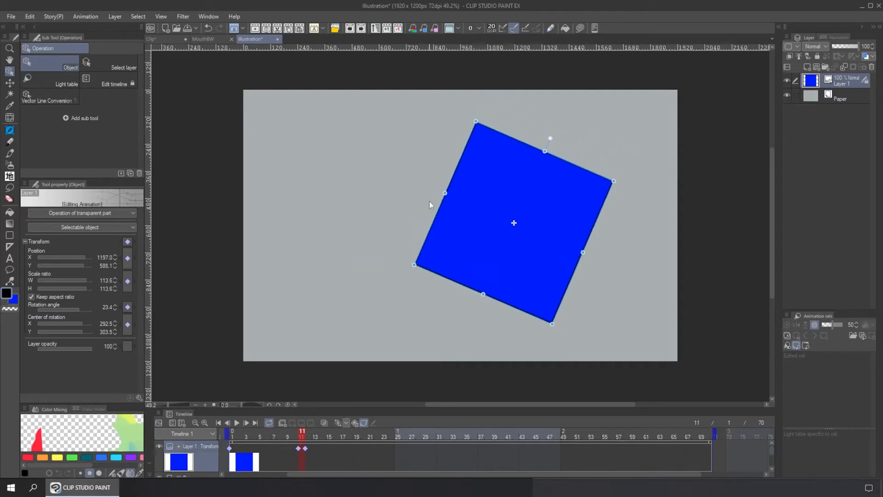
left_click_drag(413, 264, 422, 244)
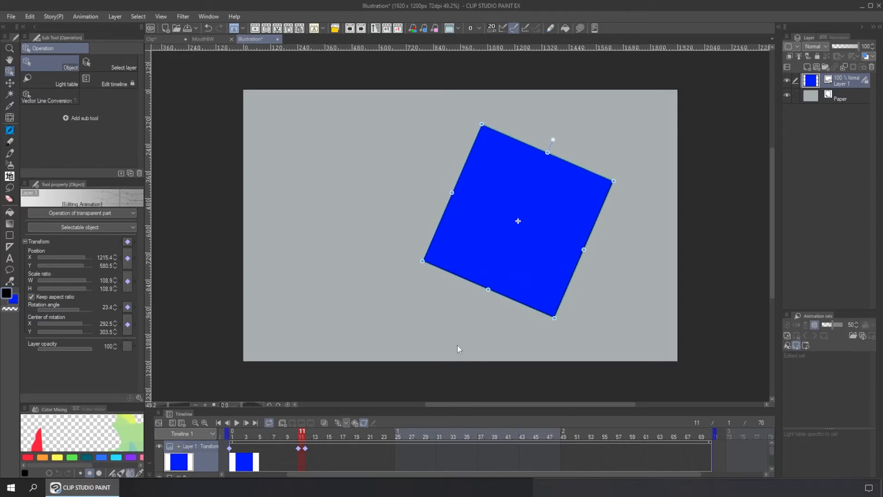
Step: Undo the keyframed move, rotation and scaling of the blue square
key("ctrl+z")
key("ctrl+z")
key("ctrl+z")
key("ctrl+z")
key("ctrl+z")
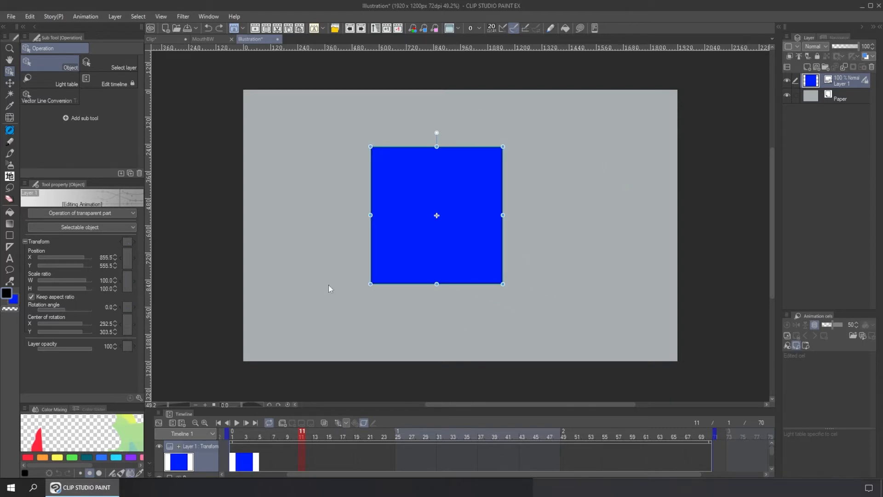
left_click(30, 17)
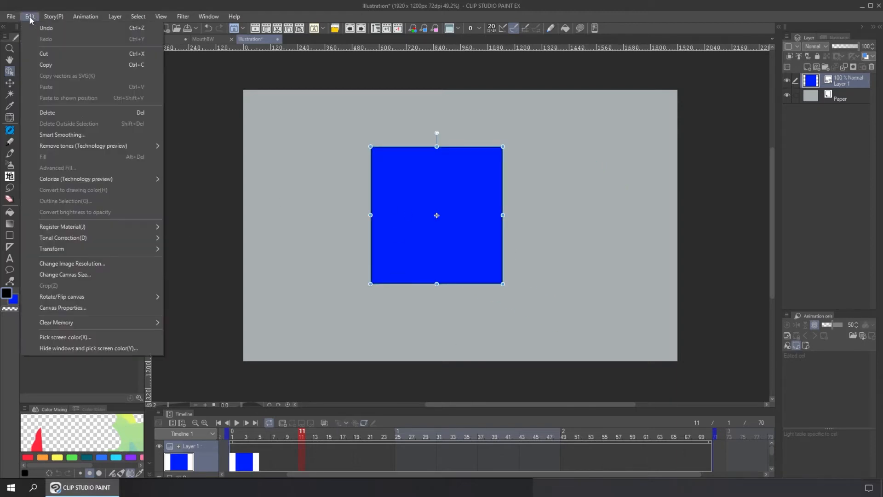
mouse_move(115, 248)
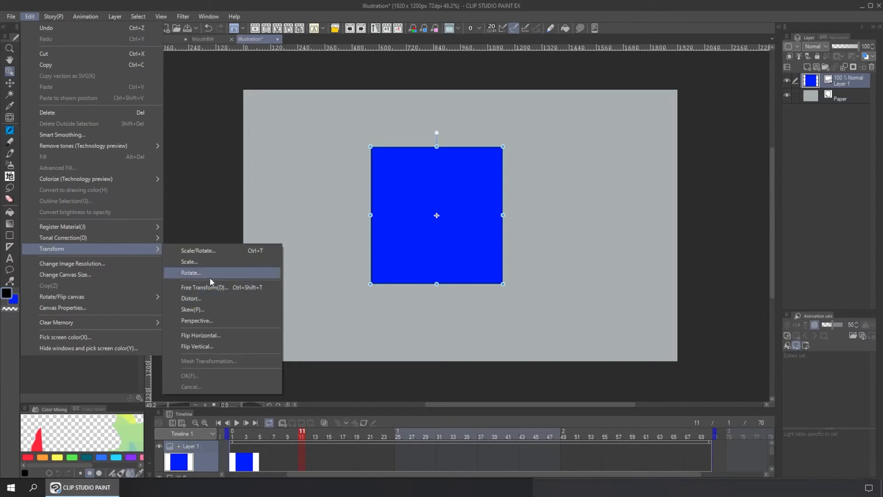
left_click(222, 288)
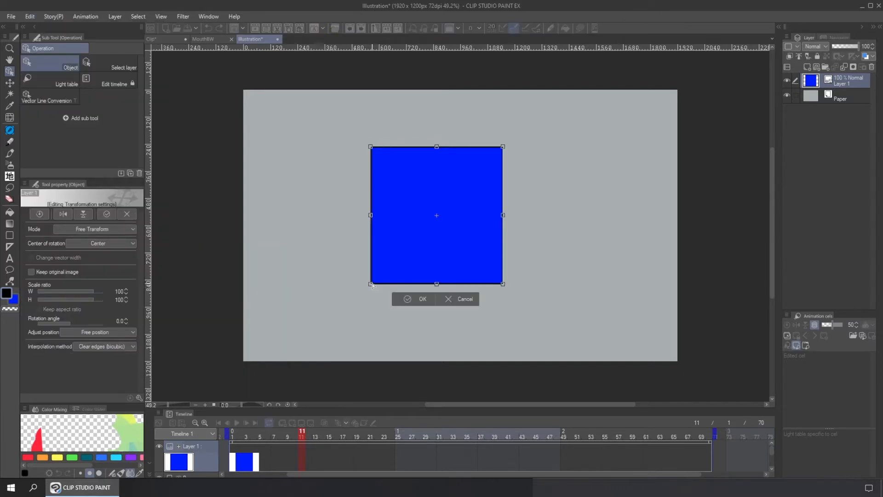
left_click_drag(371, 285, 344, 320)
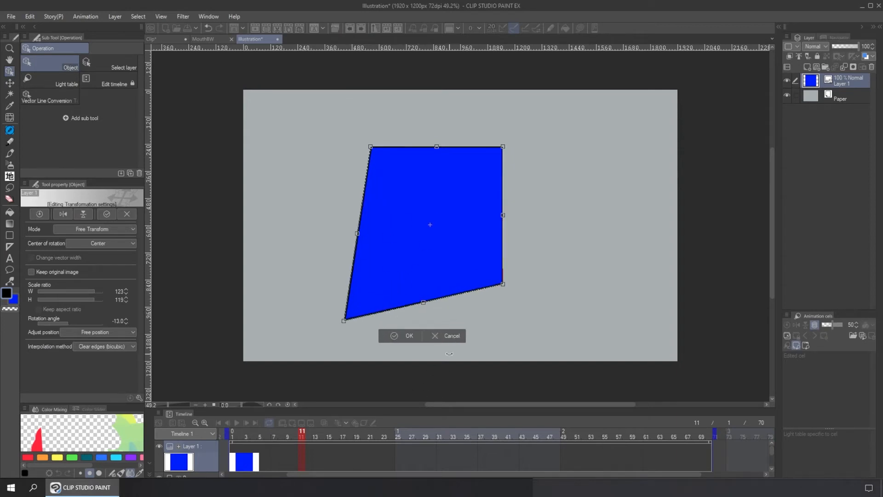
left_click(458, 336)
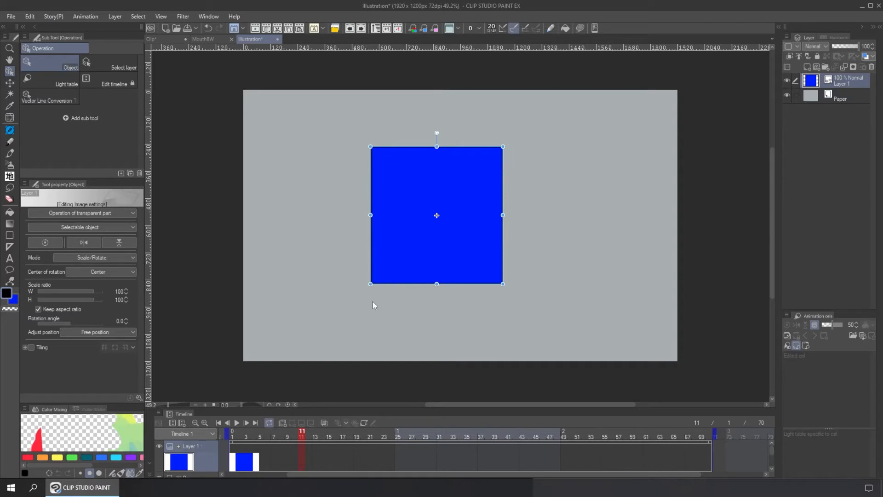
Step: Apply a Free Transform to the blue square, nudging its lower-left corner slightly inward
left_click(29, 16)
mouse_move(113, 250)
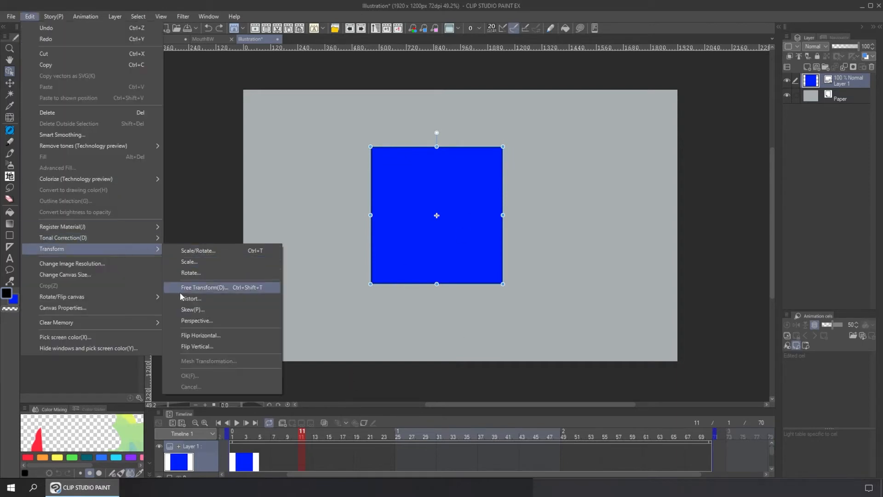
left_click(197, 288)
left_click_drag(370, 284, 373, 286)
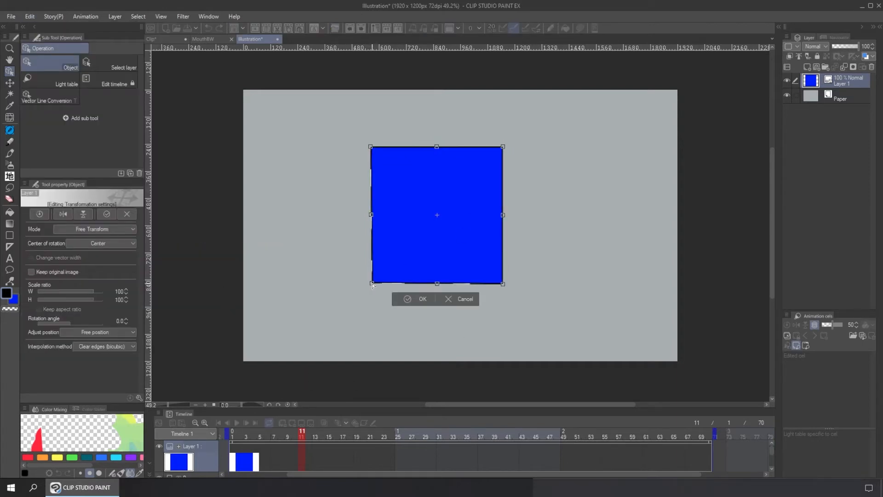
left_click(418, 299)
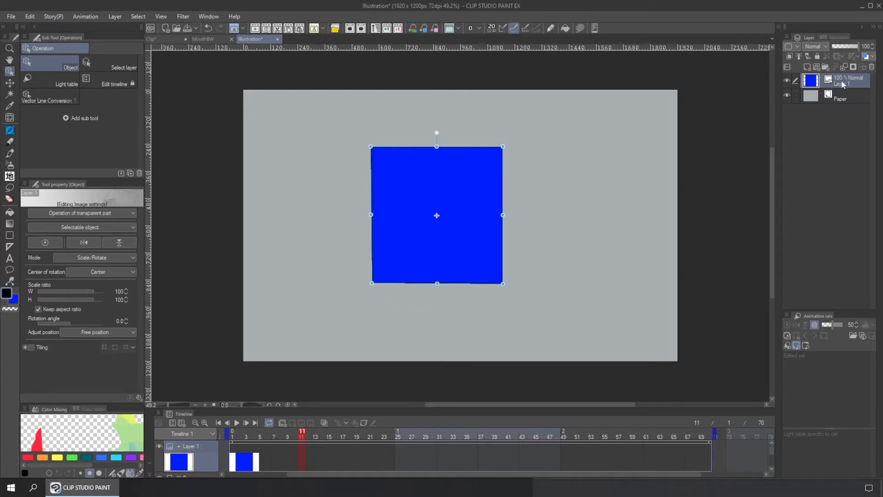
Step: Enable keyframes on Layer 1 and, at frame 1, move the square toward the lower-left part of the canvas
left_click(364, 423)
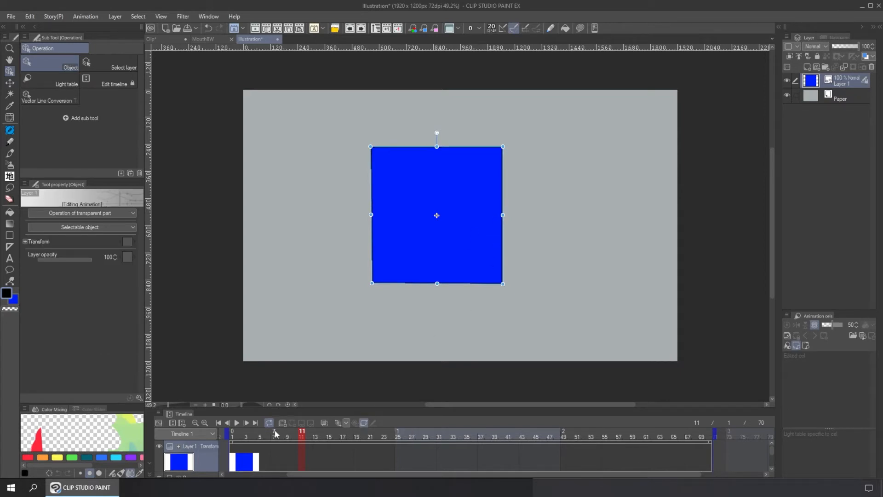
left_click(233, 435)
left_click_drag(411, 237, 367, 260)
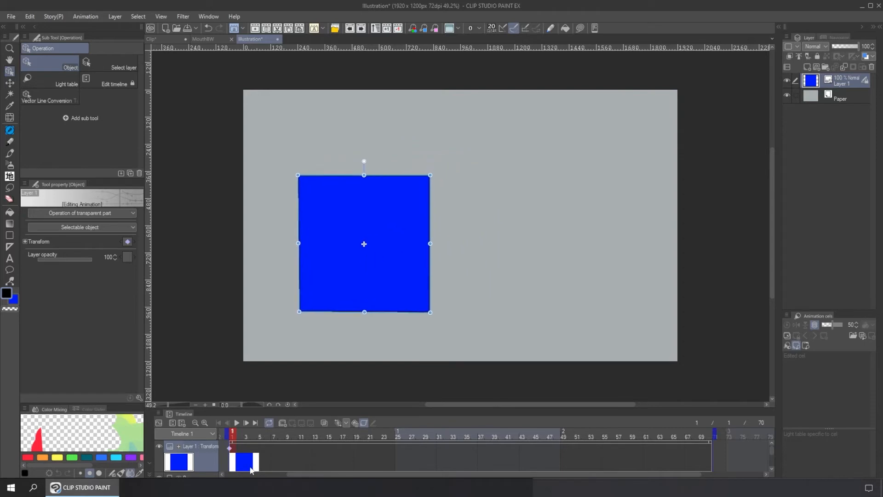
Step: At frame 25, distort the square by pulling its right-hand corners outward and its left-hand corners inward
left_click(398, 435)
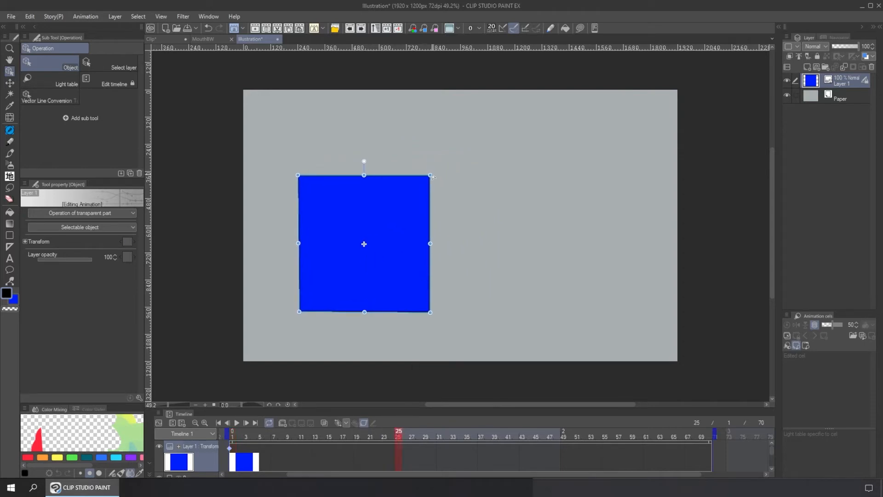
left_click_drag(431, 176, 447, 163)
left_click_drag(299, 175, 310, 183)
left_click_drag(428, 311, 438, 325)
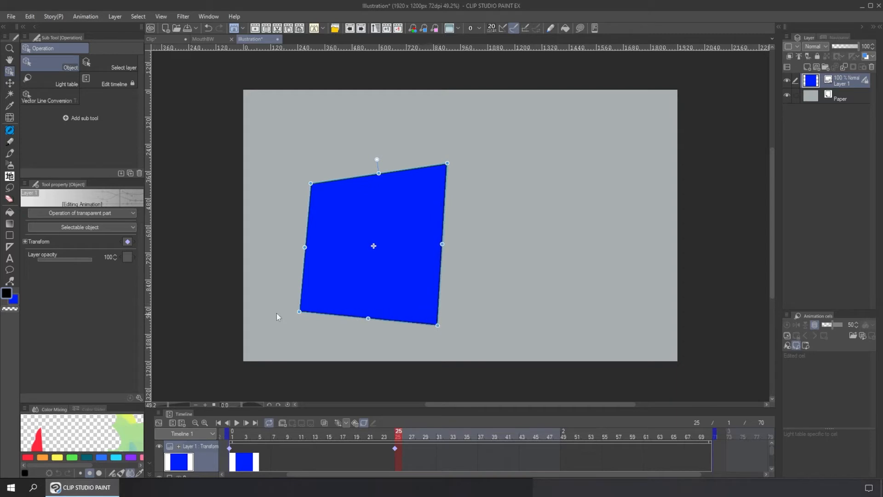
left_click_drag(299, 311, 329, 279)
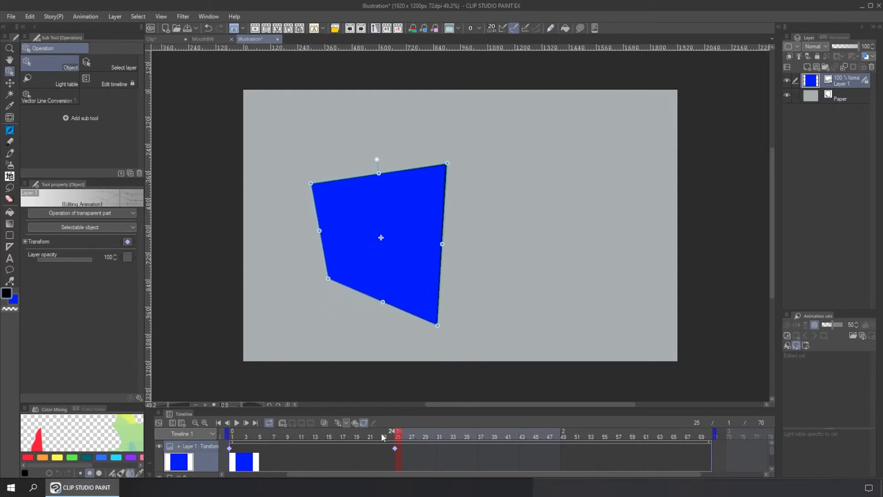
Step: Exaggerate the square's perspective at frame 25 with a much taller right side and an inset left side, and scrub back to frame 1
left_click_drag(382, 437, 317, 436)
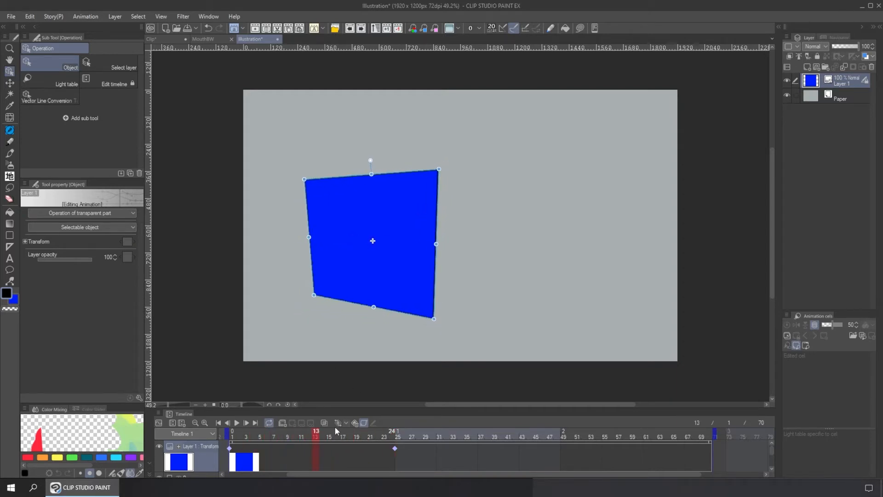
left_click(398, 436)
left_click_drag(448, 164, 458, 116)
left_click_drag(437, 327, 450, 350)
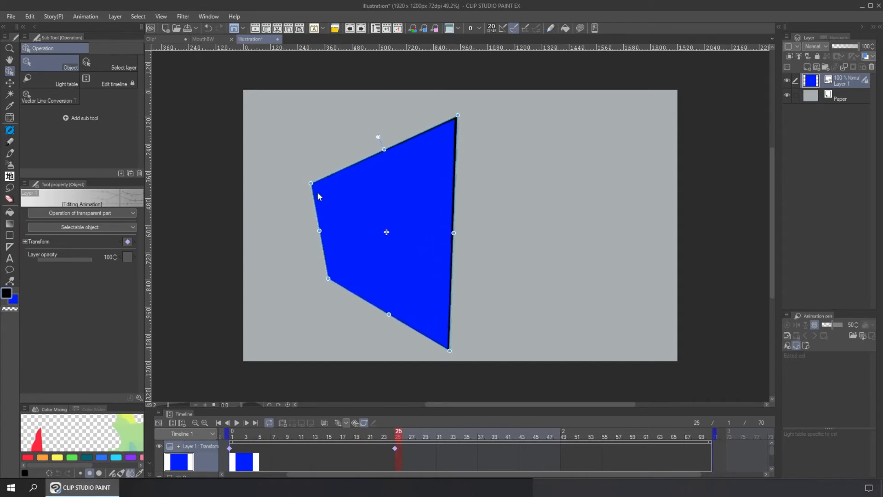
left_click_drag(312, 183, 347, 178)
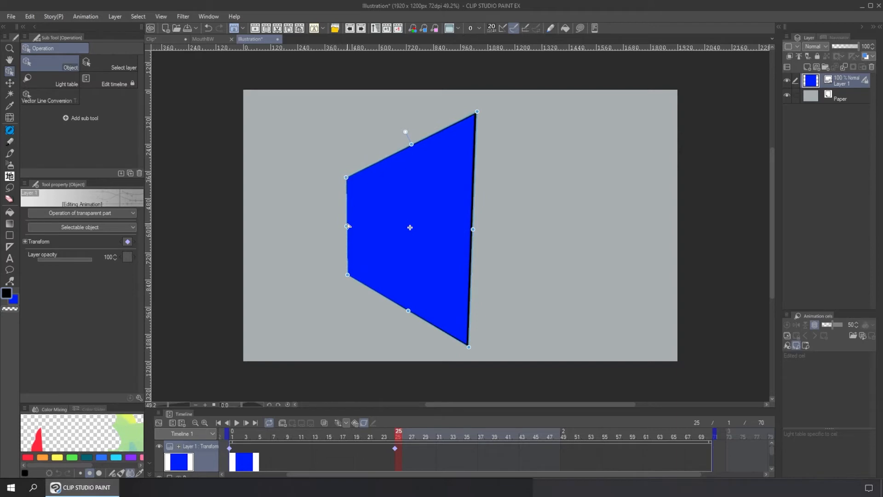
left_click_drag(347, 226, 371, 224)
left_click_drag(397, 436, 233, 437)
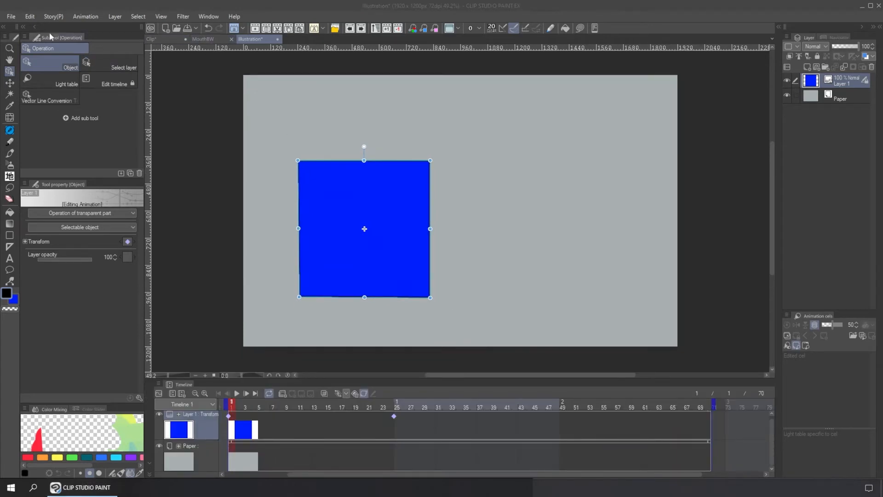
Step: Import MouthBW.clip as a file object and enlarge the mouth to 447% beside the square
left_click(11, 17)
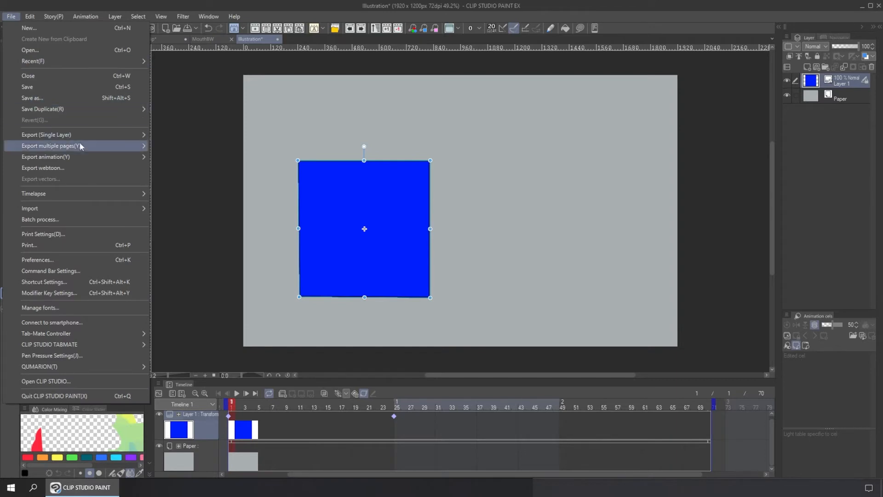
mouse_move(83, 157)
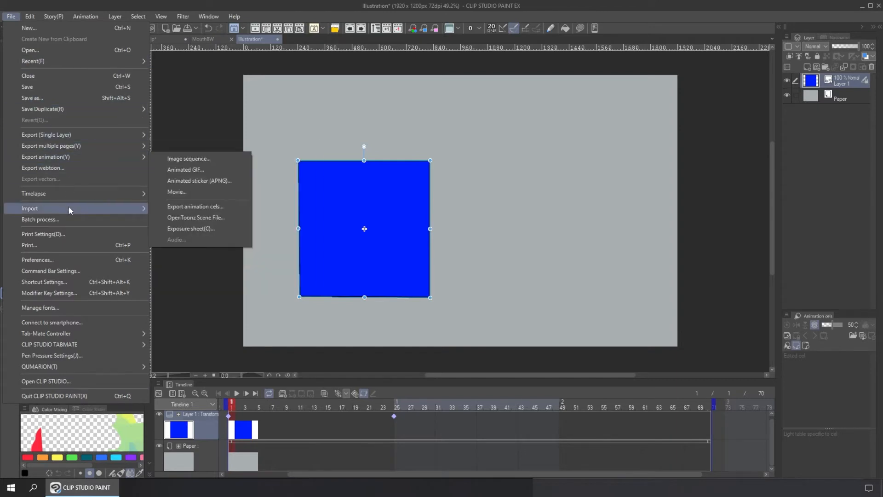
mouse_move(58, 207)
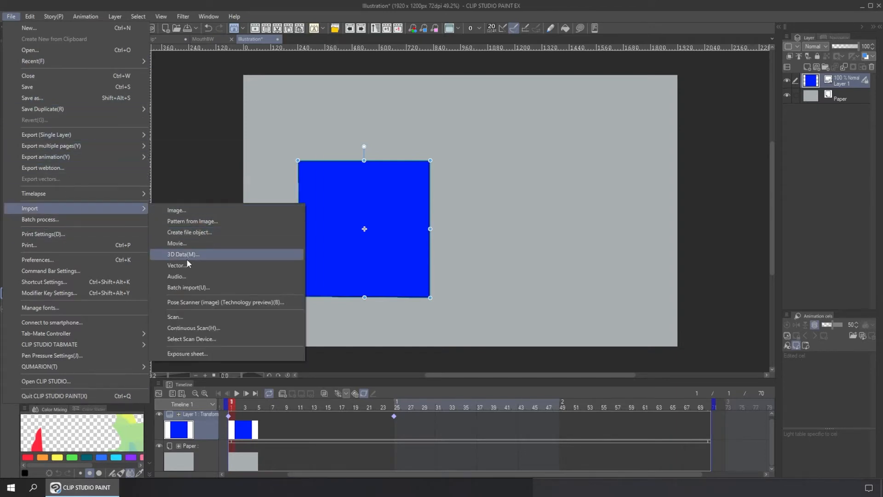
left_click(198, 233)
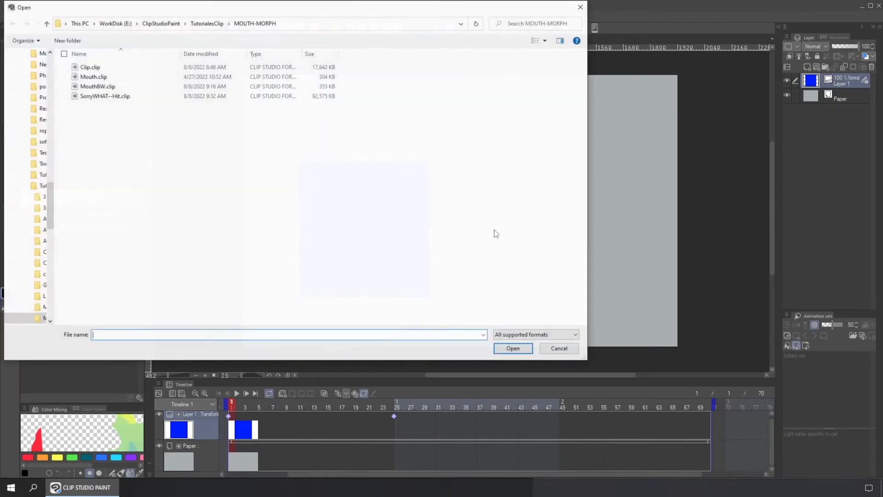
double_click(97, 87)
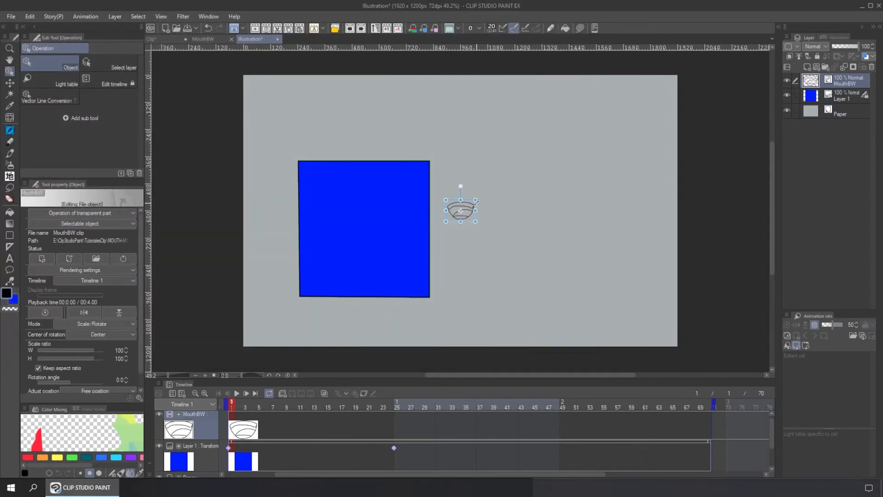
left_click_drag(476, 201, 578, 124)
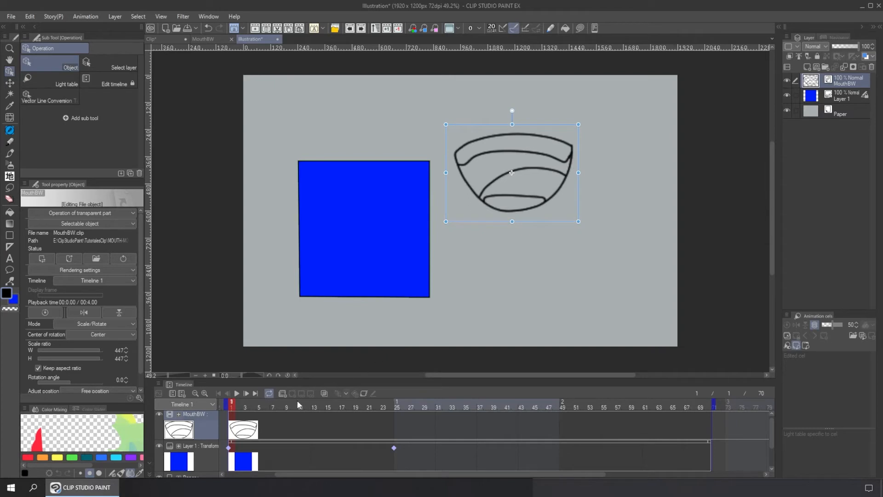
Step: Apply a Free Transform nudging the mouth's lower-right corner slightly outward, and enable keyframes on the MouthBW layer at frame 1
left_click(29, 16)
mouse_move(151, 247)
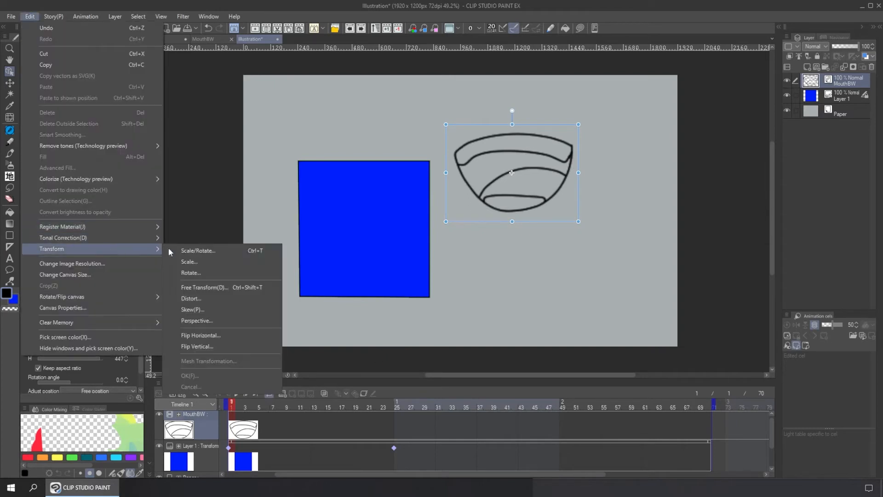
left_click(241, 290)
left_click_drag(578, 222, 579, 223)
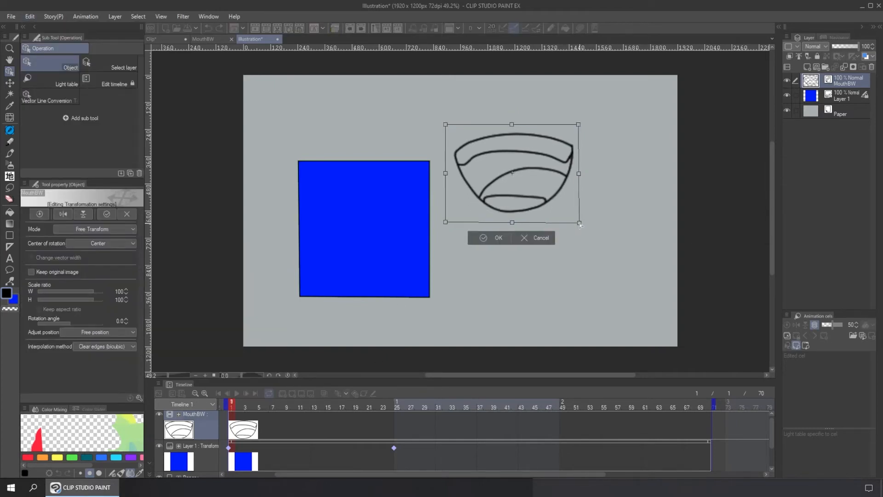
left_click(483, 237)
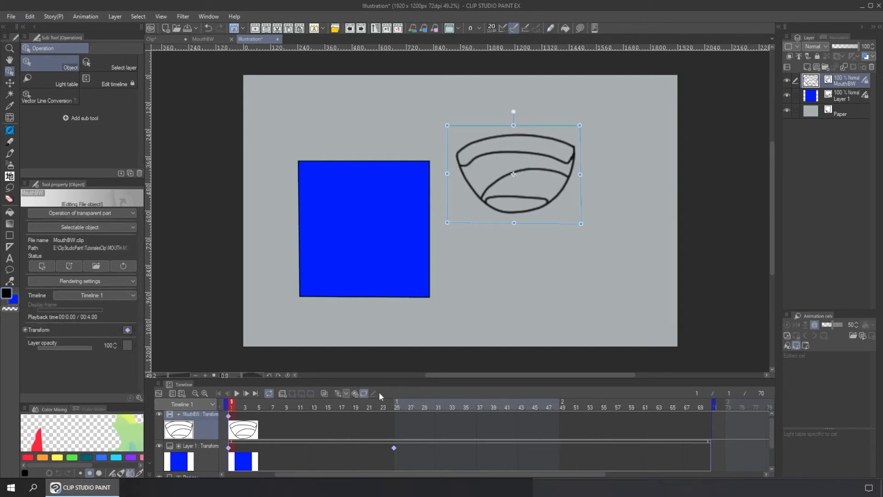
Step: Hide Layer 1 and, at frame 25, distort the mouth by its four corners into a narrower shape with a taller right side
left_click(398, 402)
left_click(787, 95)
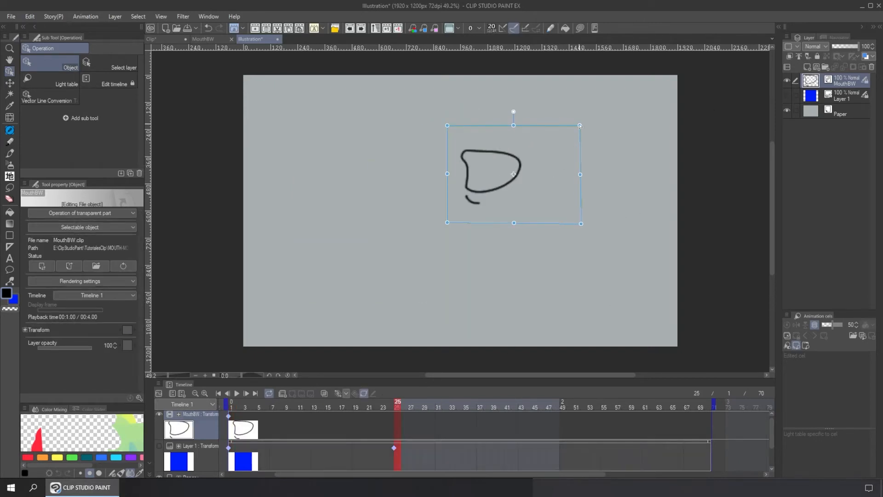
left_click_drag(580, 125, 527, 96)
left_click_drag(447, 127, 453, 141)
left_click_drag(447, 223, 450, 218)
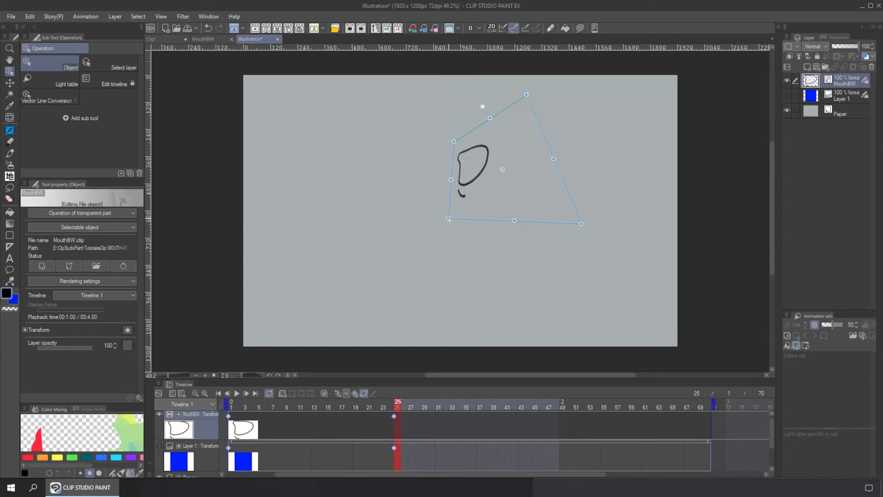
left_click_drag(581, 224, 522, 272)
Step: At frame 66, reshape the mouth's corners so its left side is much taller than the right, and play back the animation
left_click_drag(526, 94, 515, 141)
left_click(680, 402)
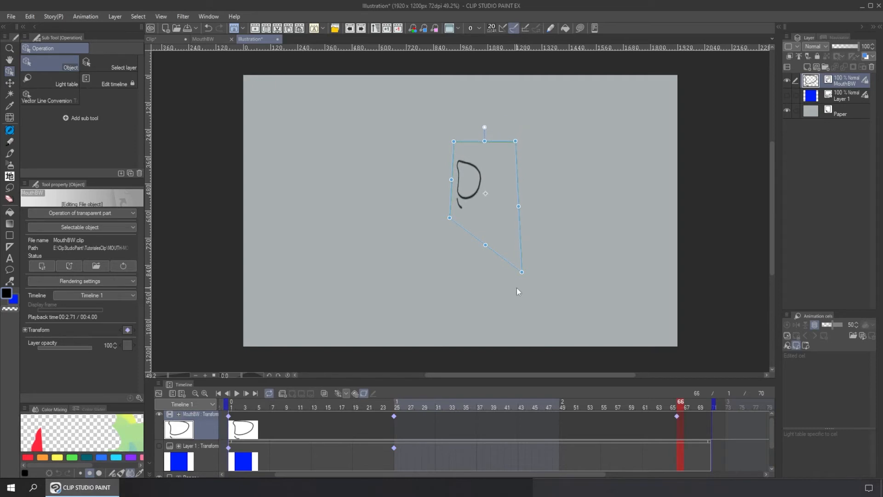
left_click_drag(521, 272, 521, 215)
left_click_drag(449, 218, 453, 279)
left_click_drag(454, 141, 453, 92)
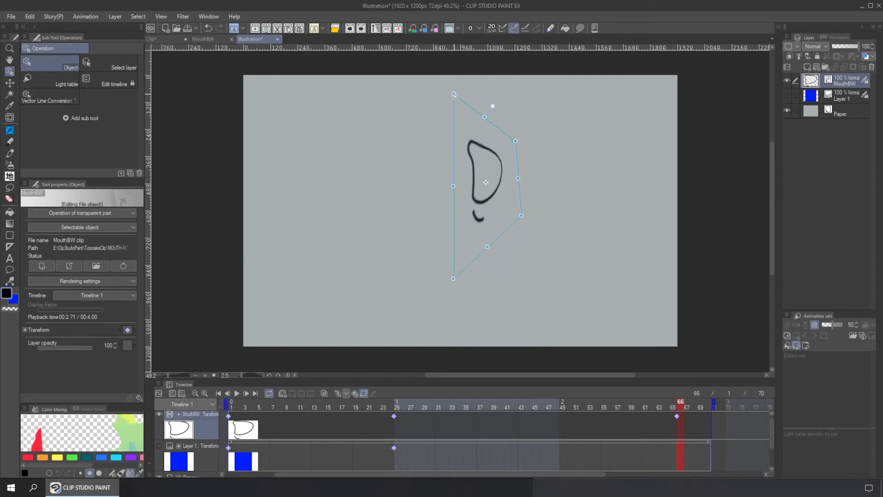
left_click(237, 393)
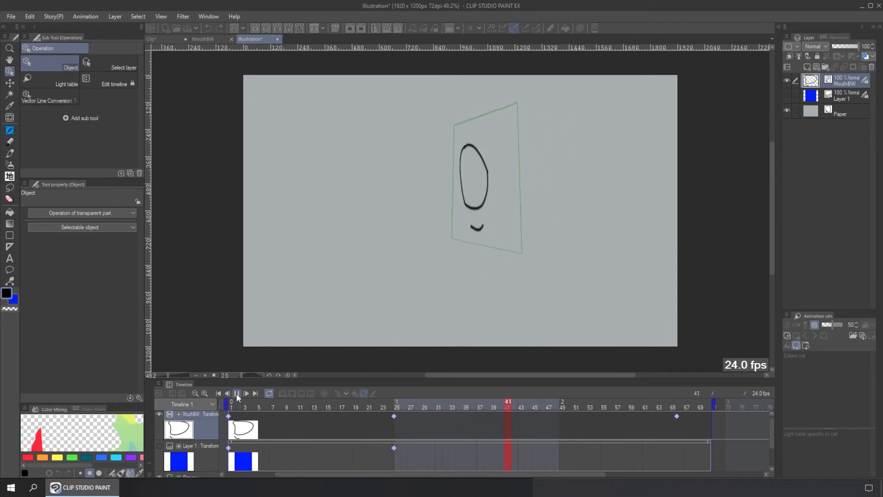
left_click(237, 393)
Step: Move the mouth's last transform keyframe to frame 65 and copy its frame 1 keyframe to frame 70
left_click(676, 416)
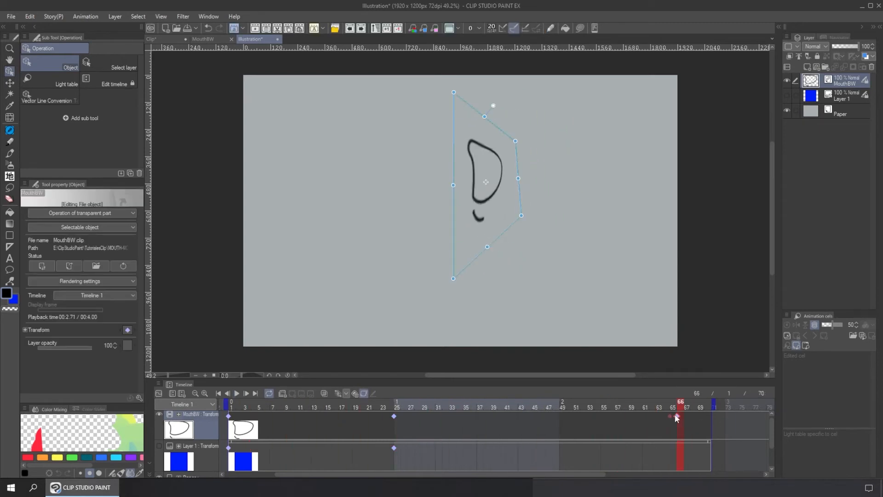
right_click(229, 416)
left_click(266, 264)
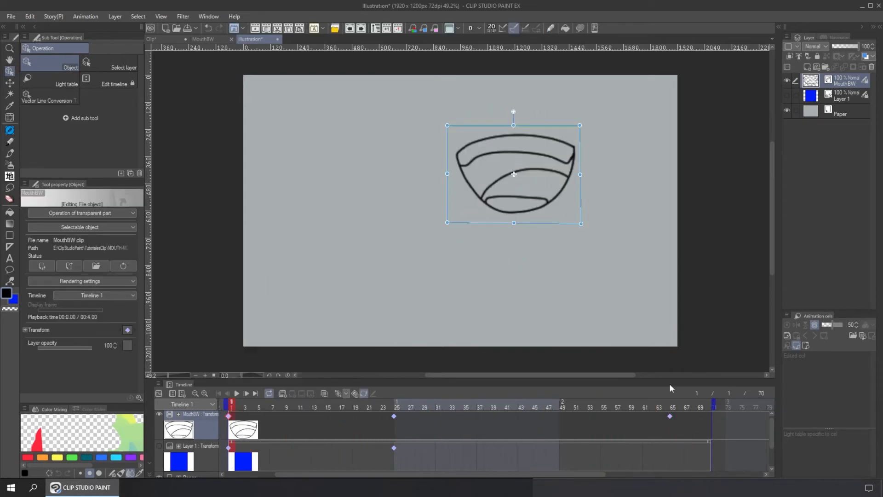
right_click(708, 412)
left_click(744, 289)
Step: Extend the timeline's end to frame 82, move the mouth's last transform keyframe there and play back the animation
left_click_drag(337, 474, 504, 483)
left_click_drag(471, 406, 553, 402)
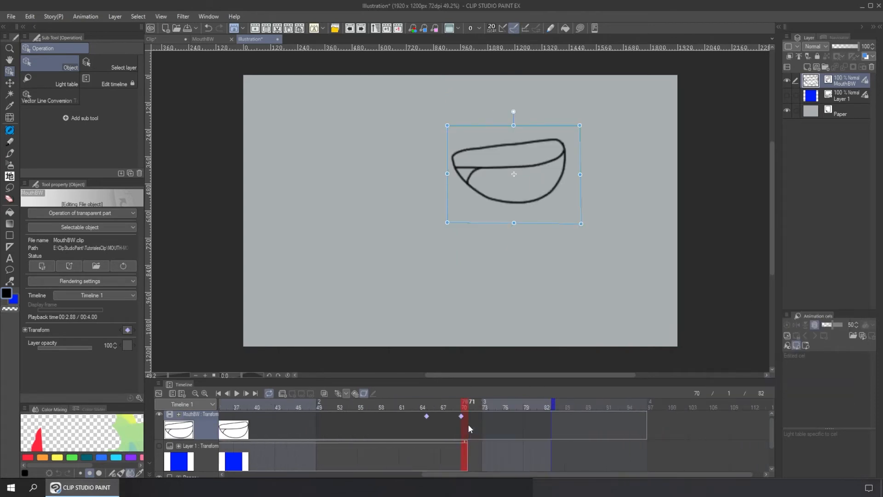
scroll(623, 443, "down", 4)
left_click(468, 443)
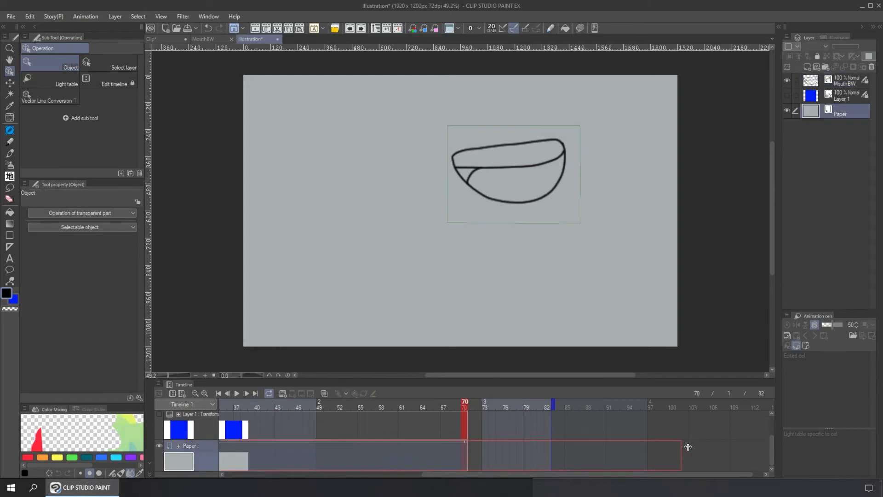
scroll(552, 426, "up", 4)
left_click(493, 419)
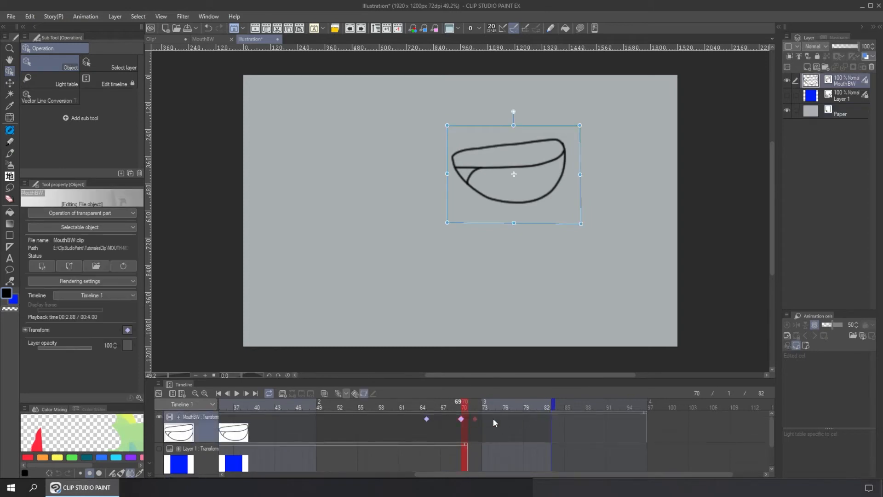
left_click_drag(549, 419, 550, 419)
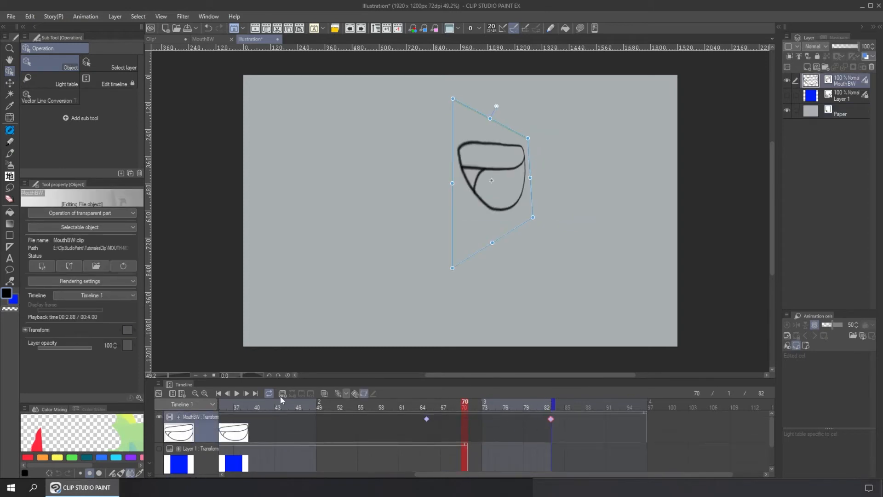
key("space")
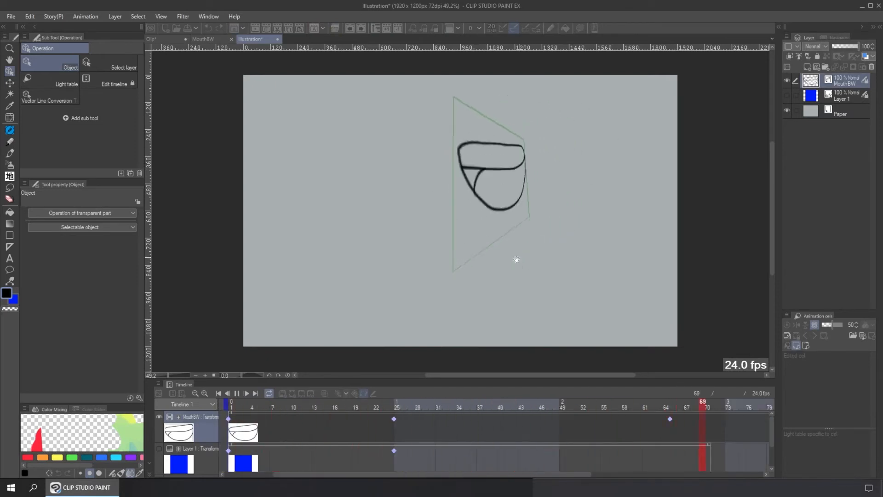
left_click(237, 393)
Step: At frame 46, distort the mouth's corners into a steeply slanted narrow shape reaching beyond the canvas, and play back the animation
left_click(543, 407)
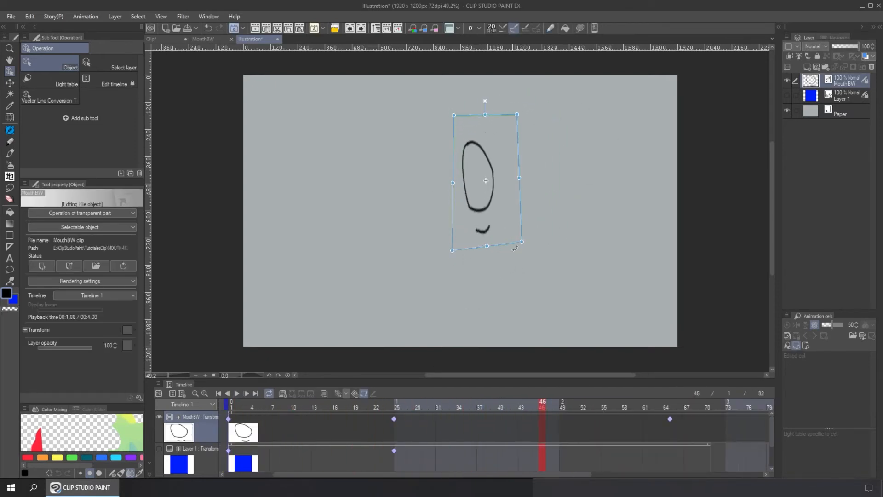
left_click_drag(522, 243, 399, 40)
scroll(571, 311, "down", 2)
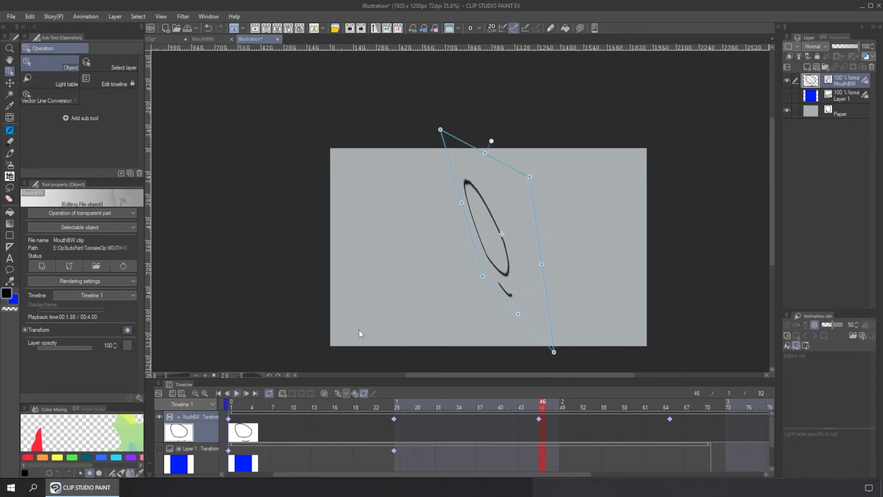
left_click(237, 394)
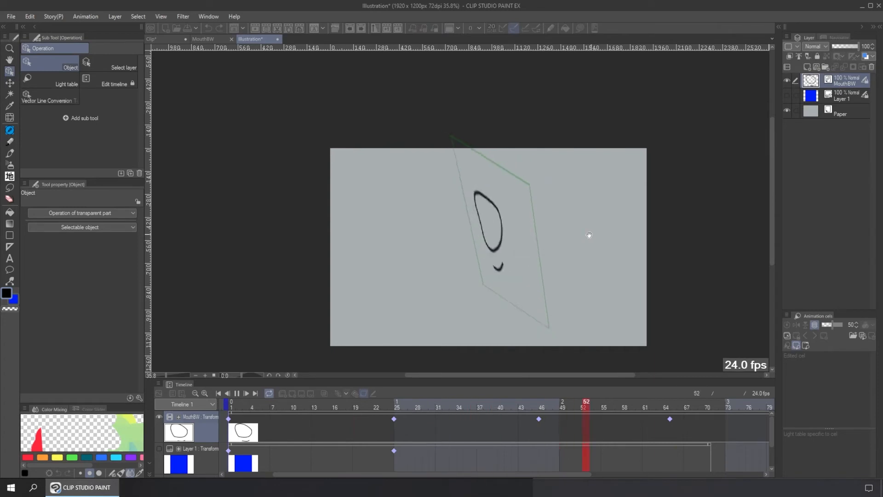
left_click(237, 394)
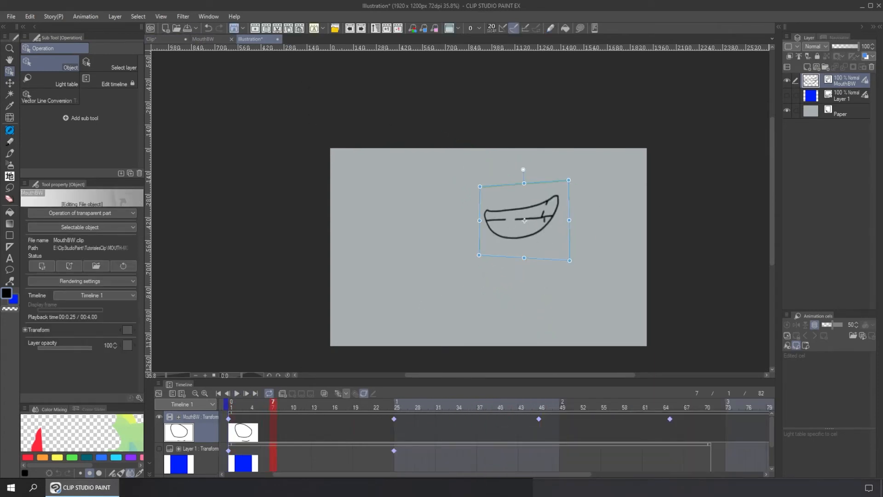
Step: In the Clip document, import MouthBW.clip as a file object directly above the Paper layer
left_click(203, 39)
left_click(164, 39)
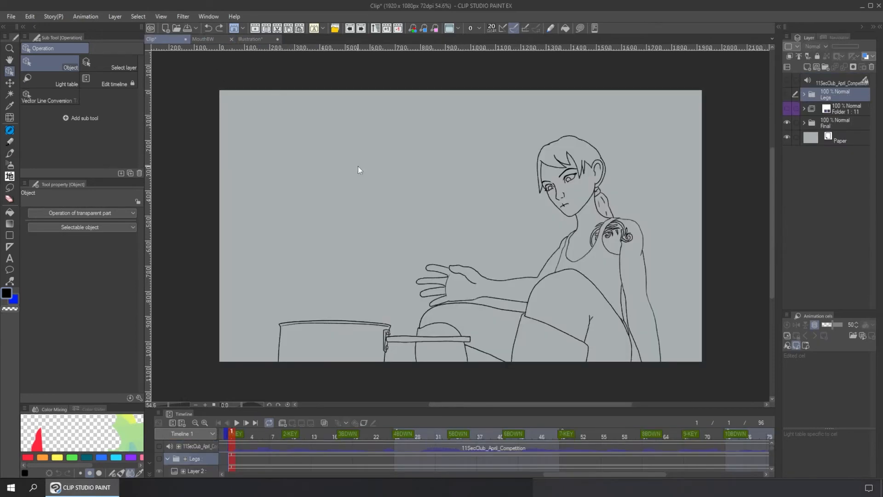
left_click(836, 120)
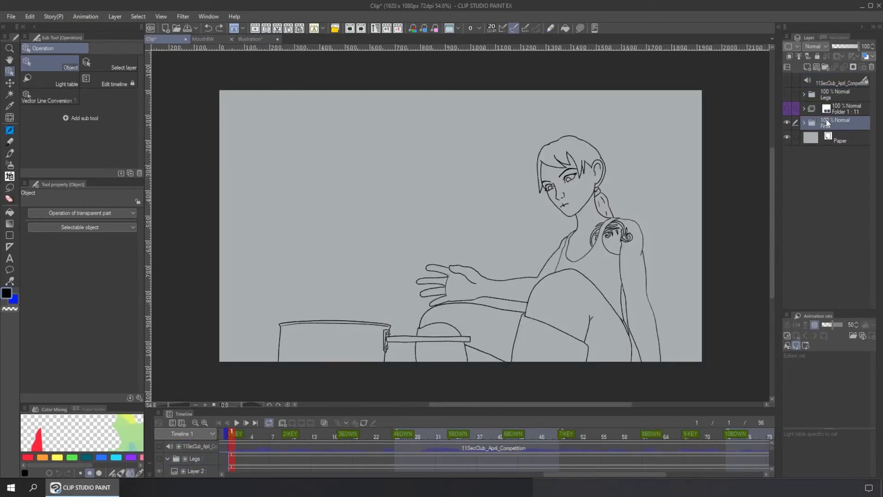
left_click(811, 140)
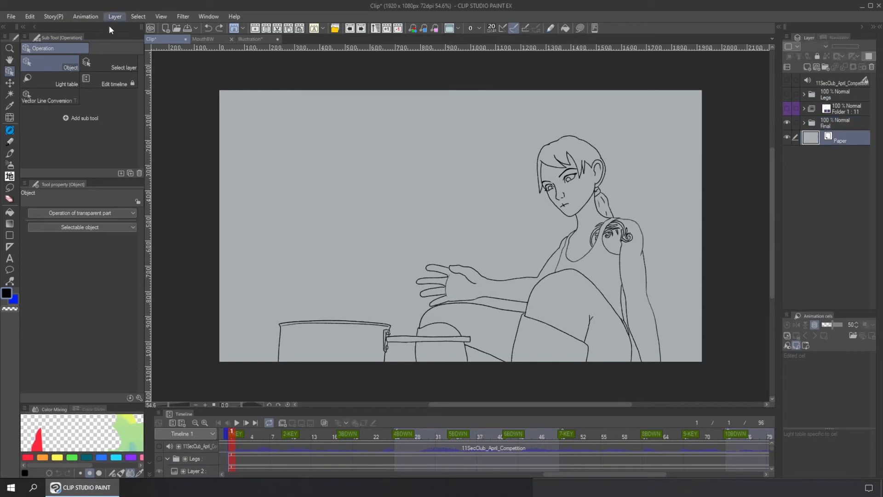
left_click(14, 16)
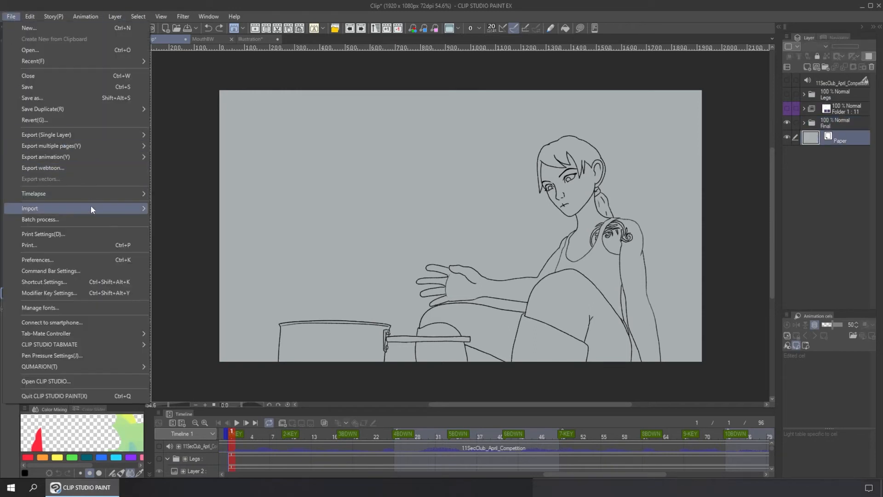
mouse_move(92, 208)
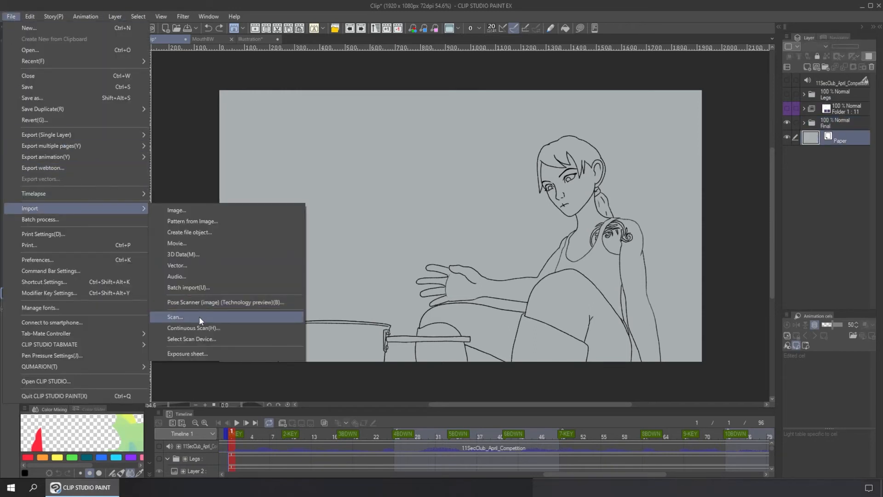
left_click(207, 233)
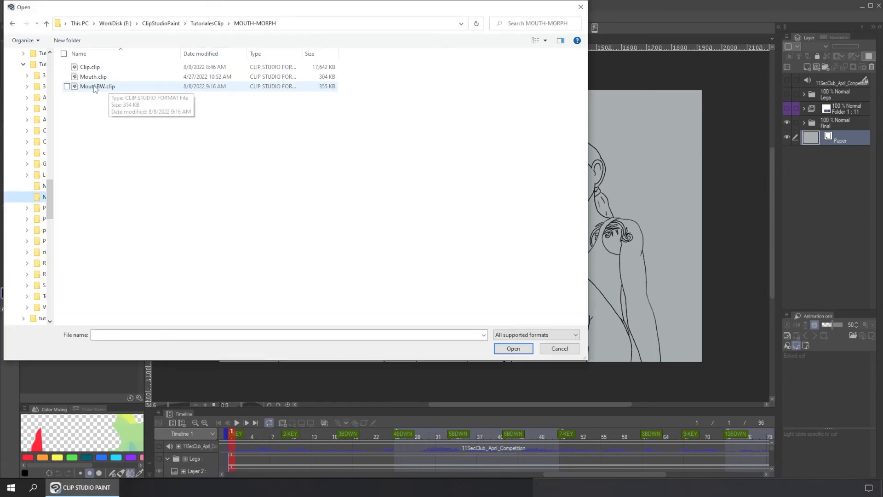
left_click(96, 88)
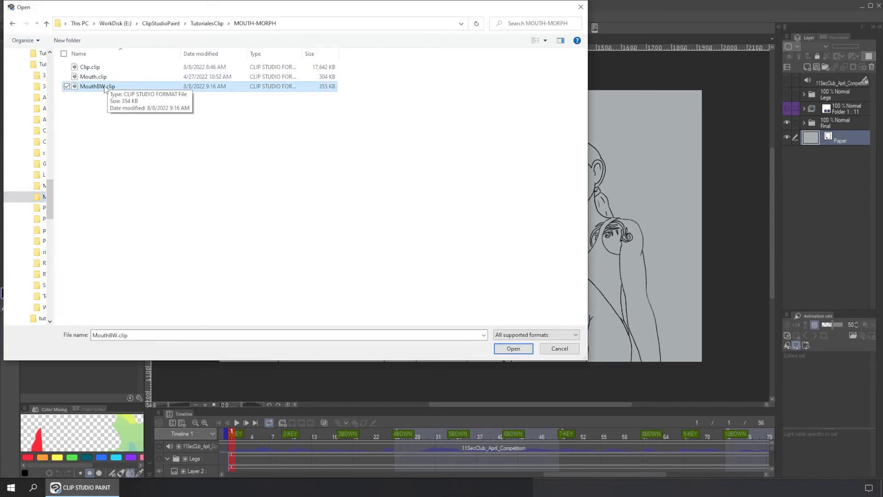
left_click(519, 349)
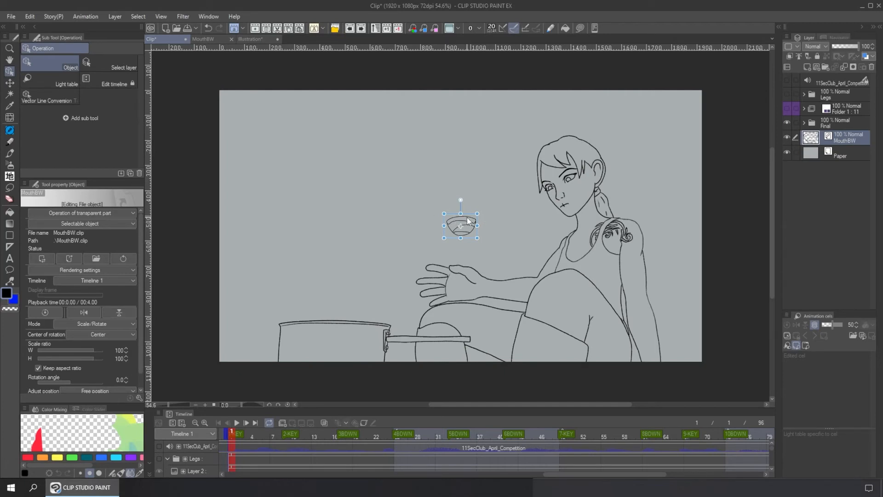
Step: Play back the character animation, return to frame 1 and place the MouthBW layer above the Final folder
left_click(237, 422)
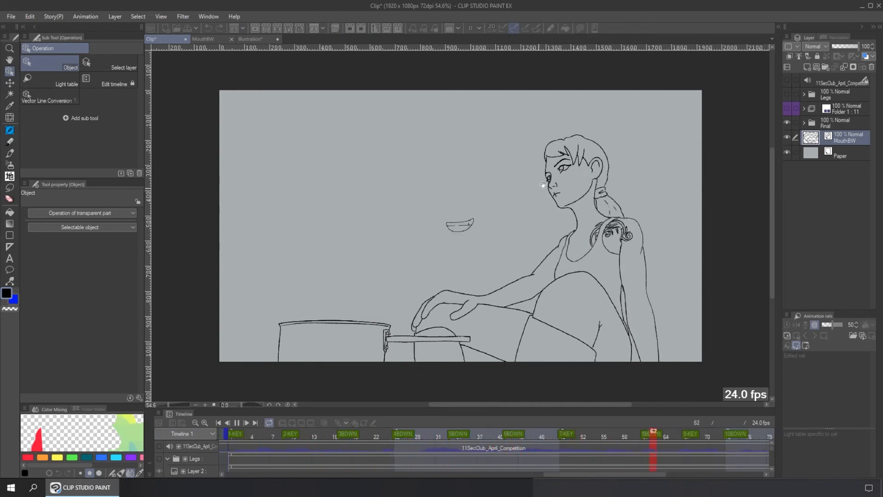
left_click(233, 424)
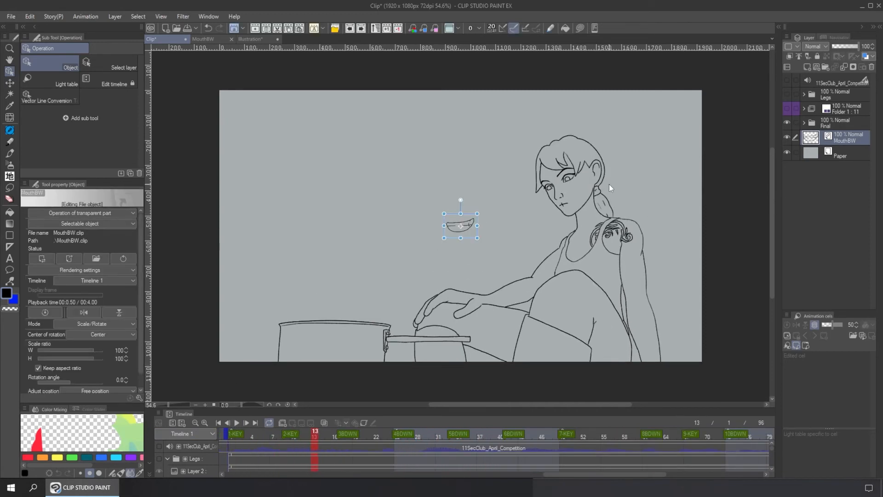
left_click(231, 435)
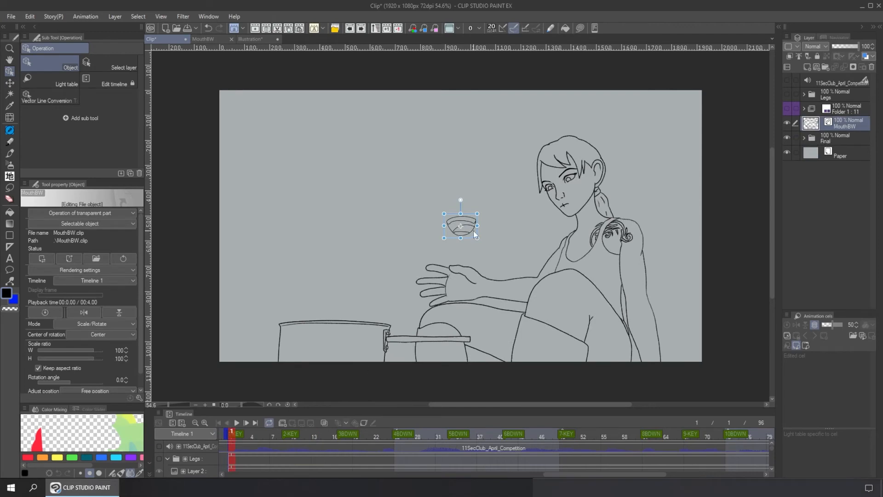
Step: Move the mouth object over the character's mouth and locate the MouthBW track in the timeline
left_click_drag(466, 226, 573, 202)
scroll(570, 207, "up", 6)
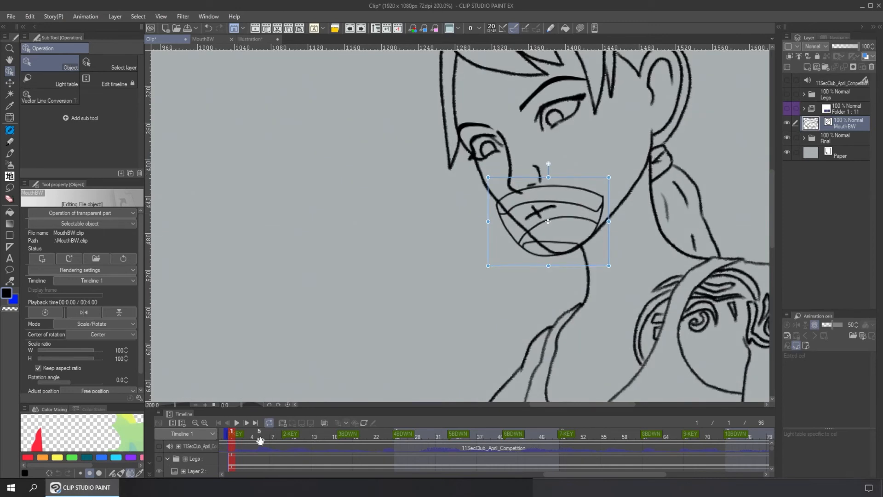
scroll(234, 461, "down", 1)
scroll(234, 460, "down", 5)
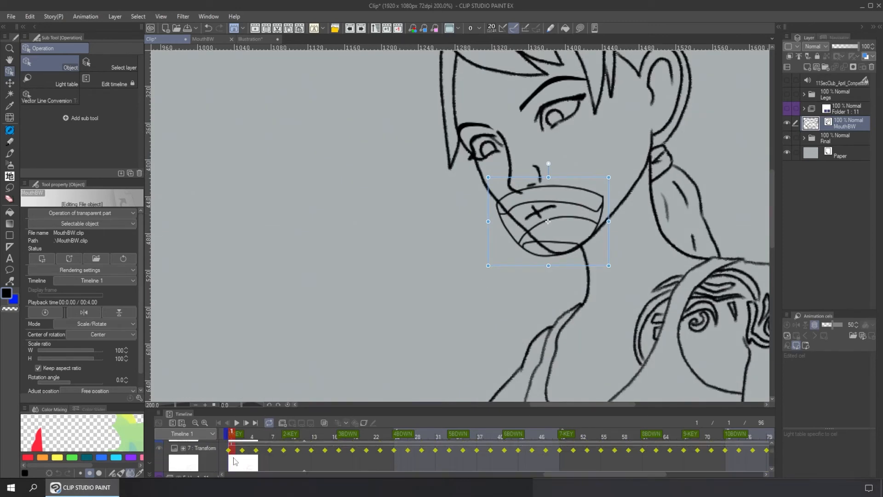
scroll(234, 461, "up", 6)
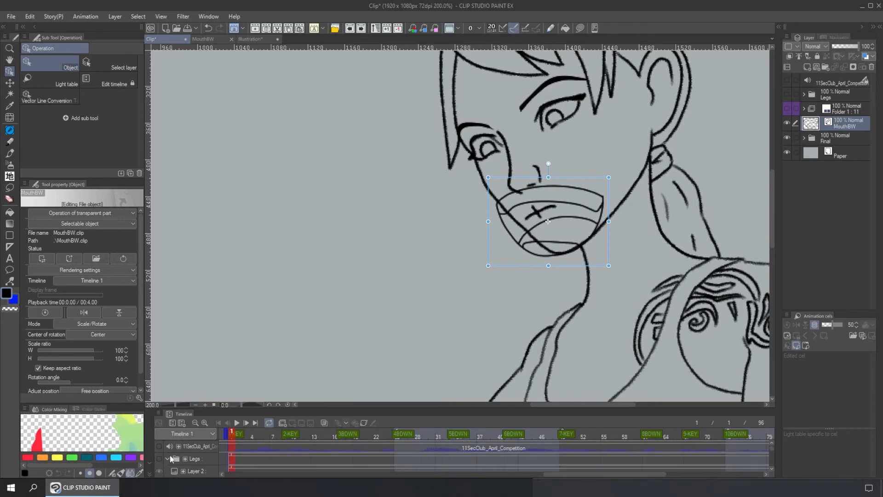
scroll(233, 457, "down", 5)
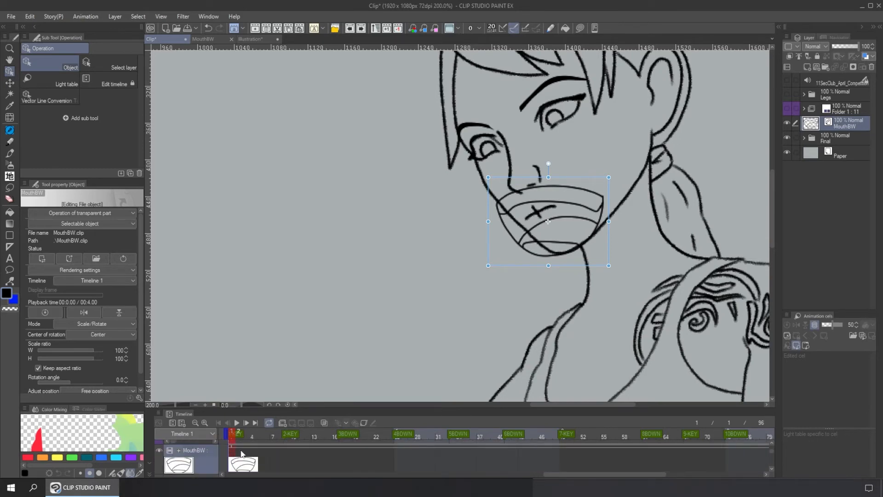
Step: Apply a Free Transform nudging the mouth's lower-right corner slightly, and enable keyframes on the MouthBW layer at frame 1
left_click(30, 16)
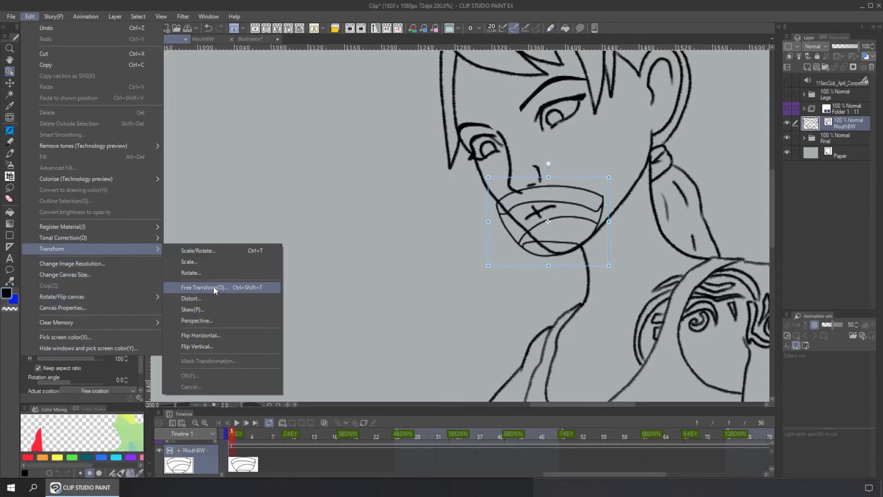
left_click(213, 288)
left_click_drag(609, 270, 609, 267)
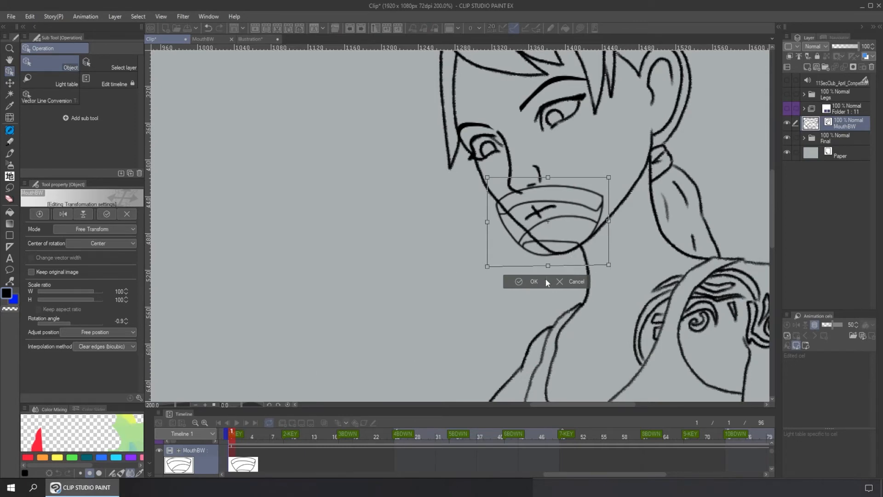
left_click(534, 282)
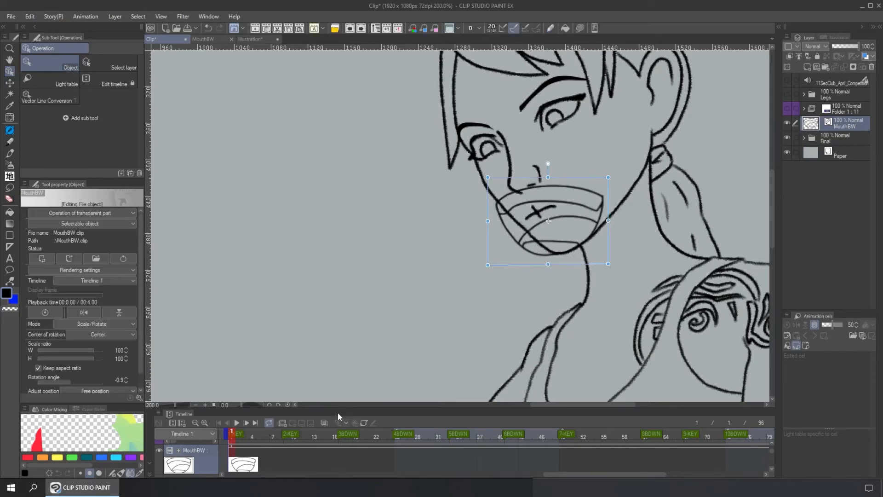
left_click(365, 423)
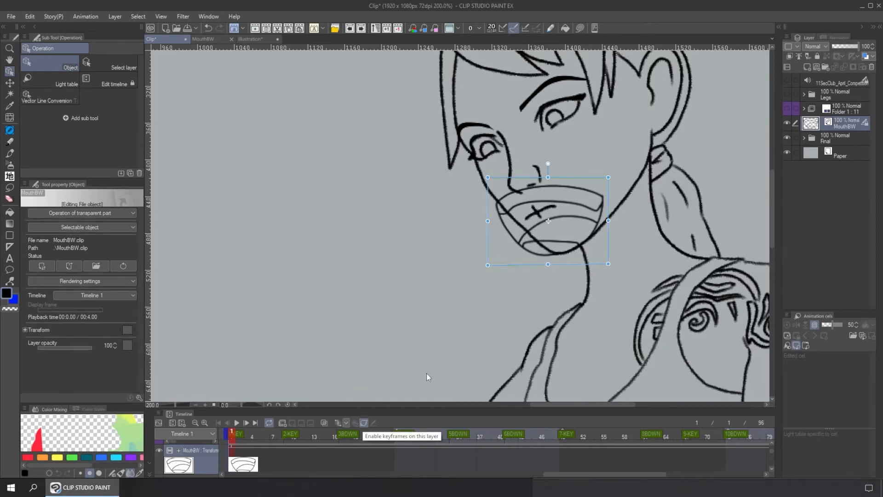
Step: At frame 1, distort the mouth's corners to shrink and tilt it so it fits the character's lower face
left_click_drag(608, 263, 597, 220)
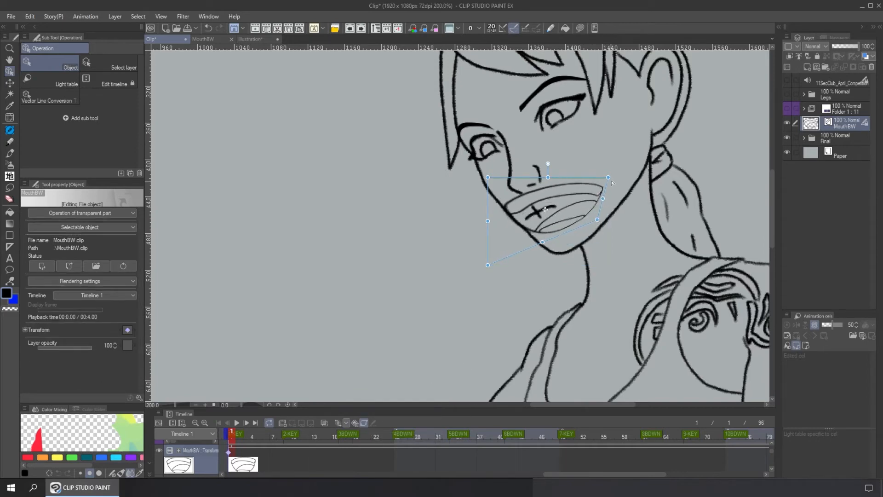
left_click_drag(608, 178, 576, 175)
left_click_drag(488, 177, 494, 207)
left_click_drag(487, 265, 523, 241)
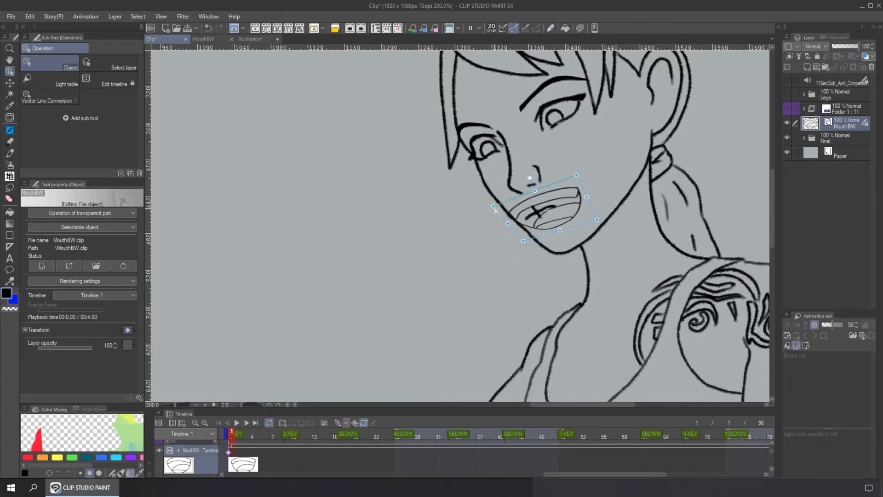
left_click_drag(494, 207, 507, 207)
left_click_drag(587, 198, 554, 228)
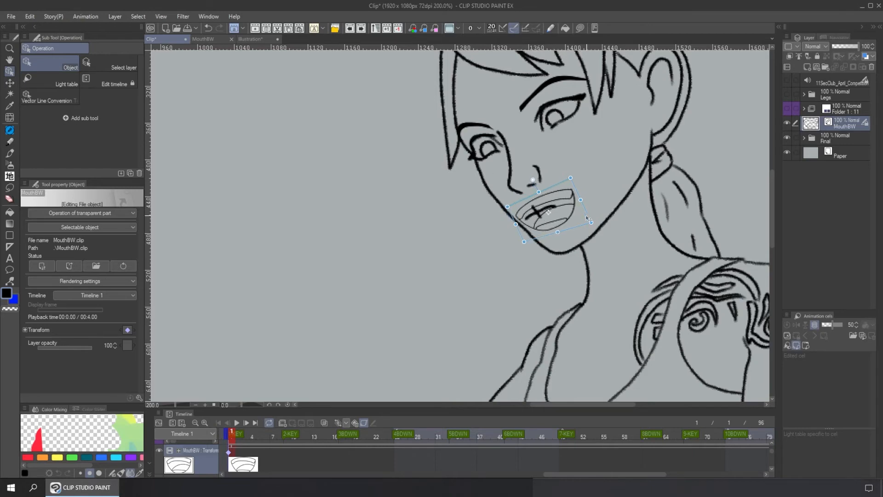
left_click_drag(576, 175, 573, 172)
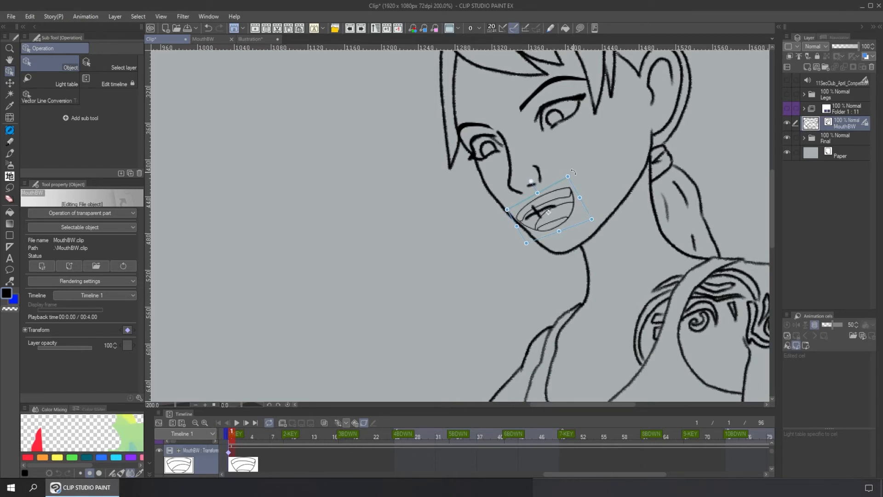
left_click_drag(506, 209, 511, 209)
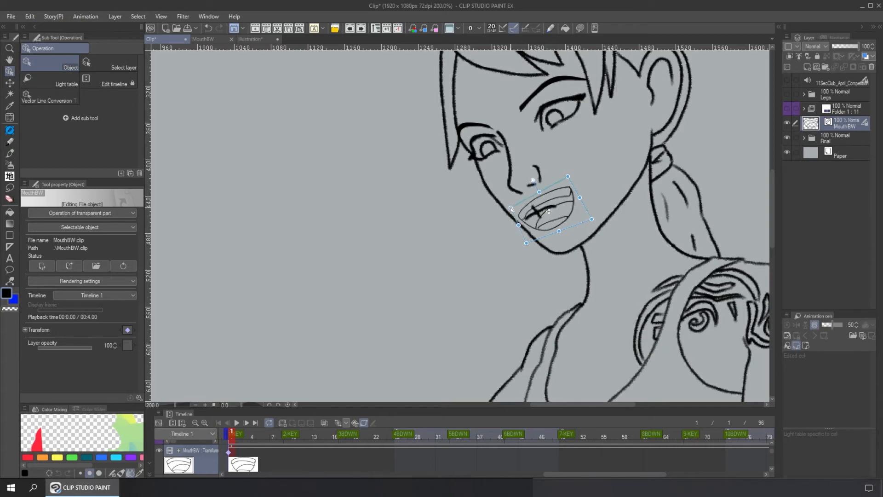
Step: Set the MouthBW layer colour to dark red and place the layer below the Final folder
left_click(873, 56)
left_click(852, 68)
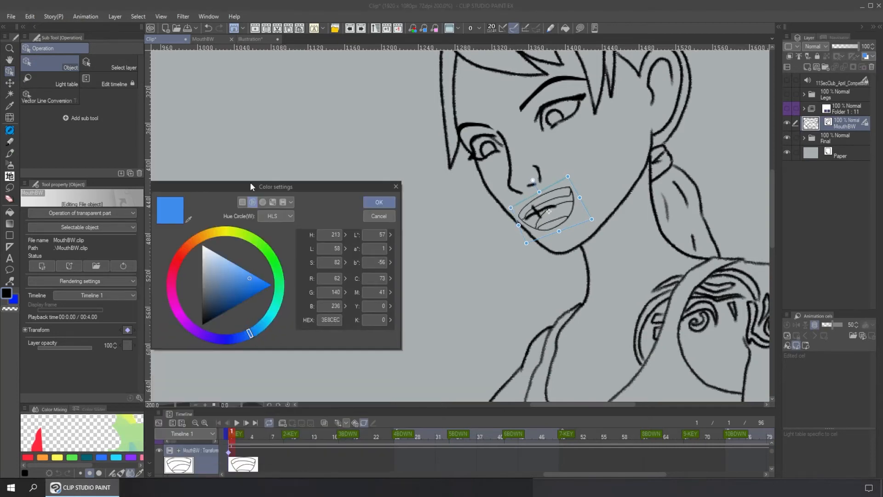
left_click(269, 215)
left_click_drag(339, 236, 358, 247)
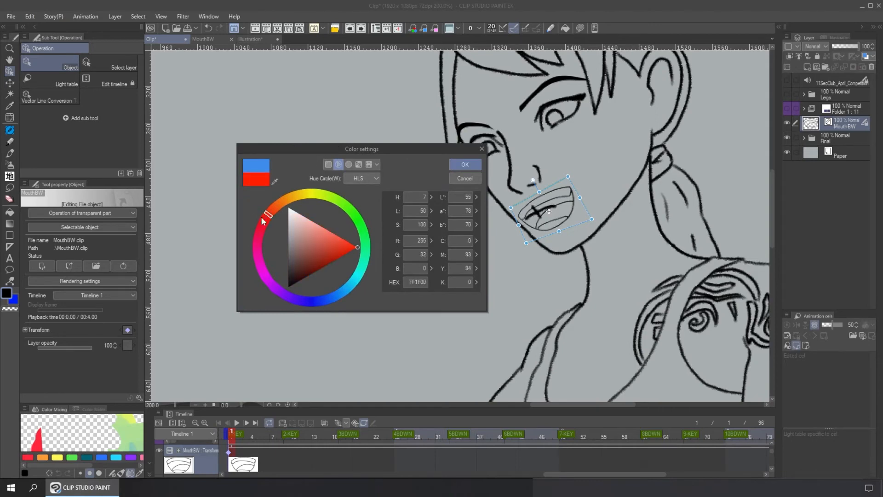
left_click(259, 225)
left_click(336, 256)
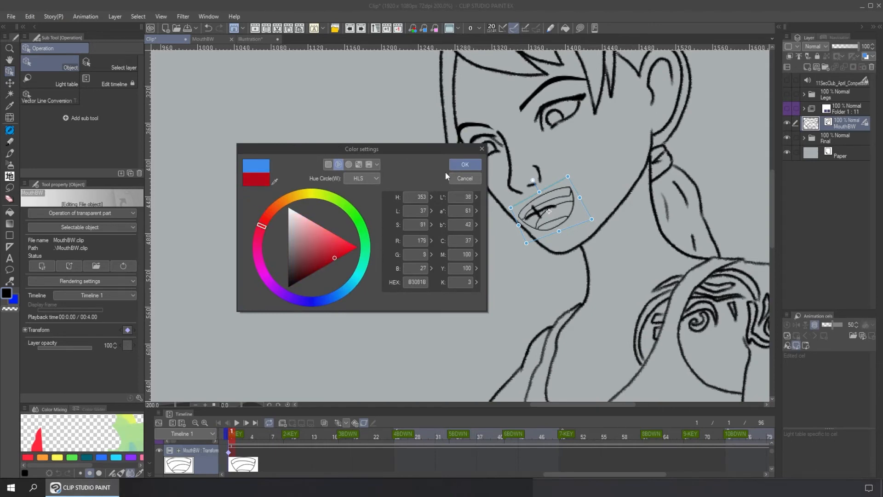
left_click(465, 164)
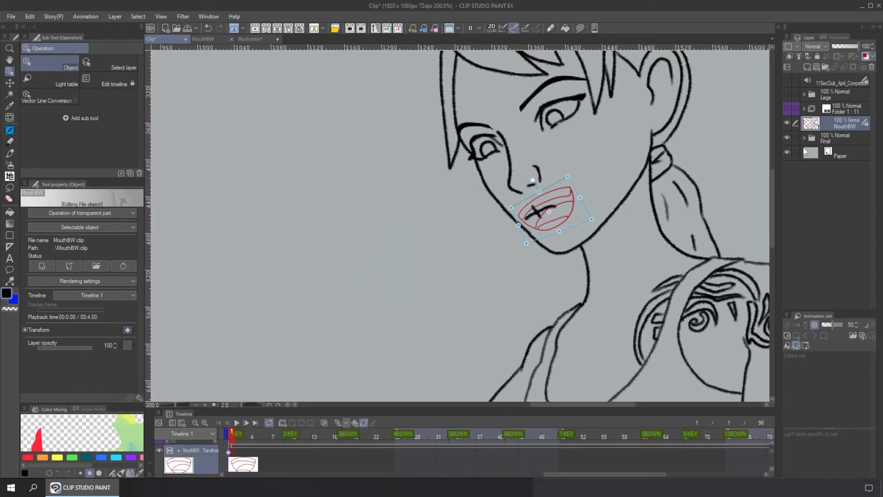
mouse_move(812, 127)
left_mouse_down()
mouse_move(823, 146)
mouse_move(824, 132)
left_mouse_up()
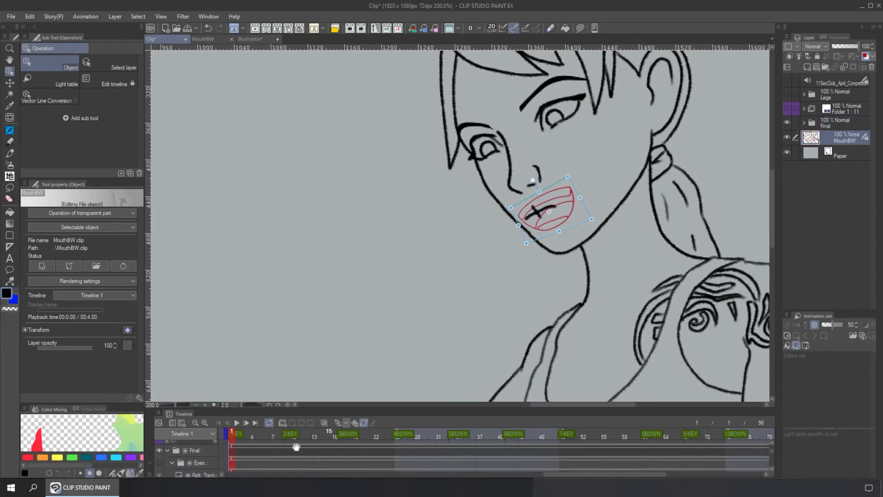
Step: At frame 10, narrow the mouth and adjust its corners to fit the character's lower face
left_click_drag(233, 439, 281, 434)
mouse_move(269, 436)
left_mouse_down()
mouse_move(247, 435)
mouse_move(294, 435)
left_mouse_up()
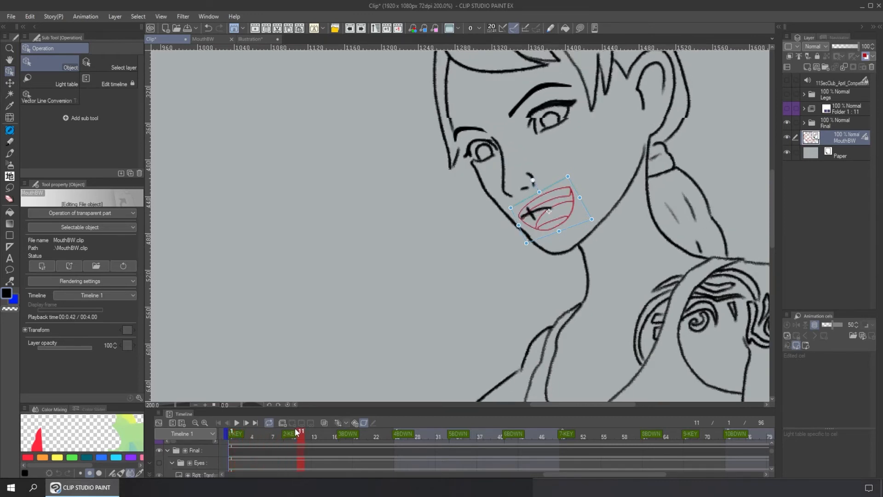
left_click_drag(581, 198, 561, 206)
left_click_drag(528, 244, 530, 239)
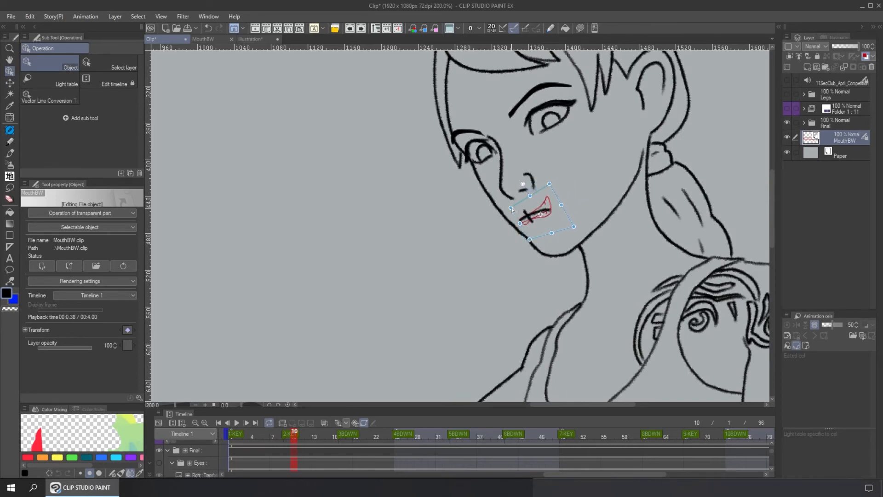
left_click_drag(511, 208, 517, 225)
Step: Enlarge the timeline, locate the MouthBW track and move the mouth's frame 10 keyframe to frame 9
left_click_drag(294, 436, 233, 438)
scroll(236, 451, "down", 1)
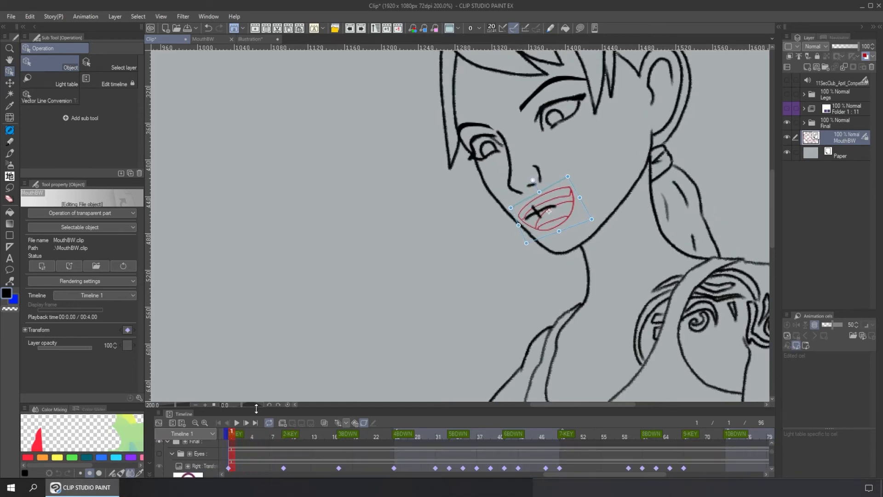
left_click_drag(257, 408, 257, 379)
left_click(172, 424)
scroll(237, 434, "down", 3)
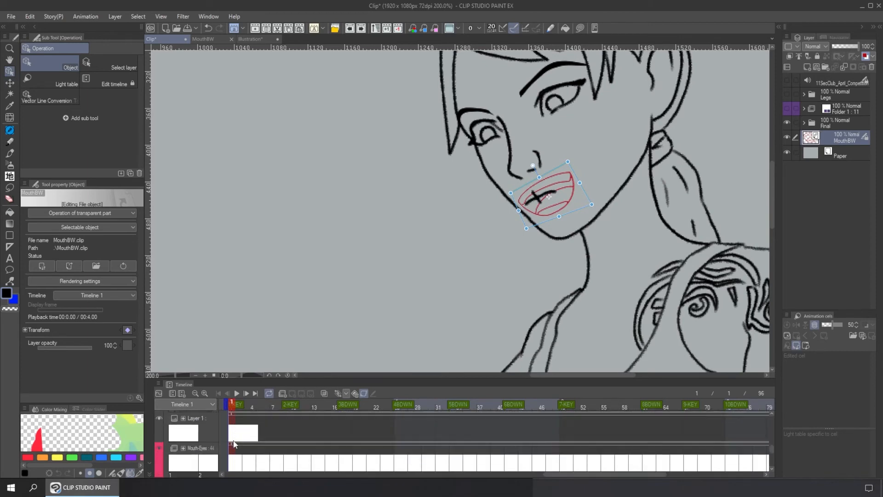
left_click(350, 394)
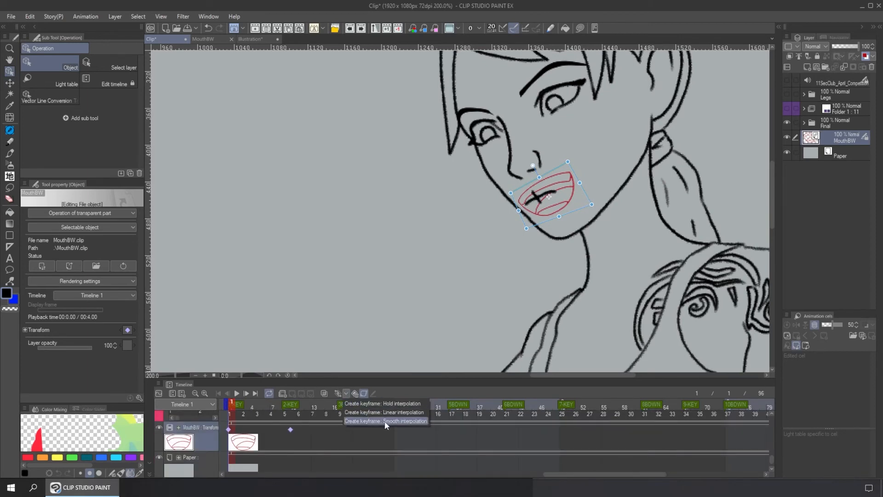
left_click(290, 427)
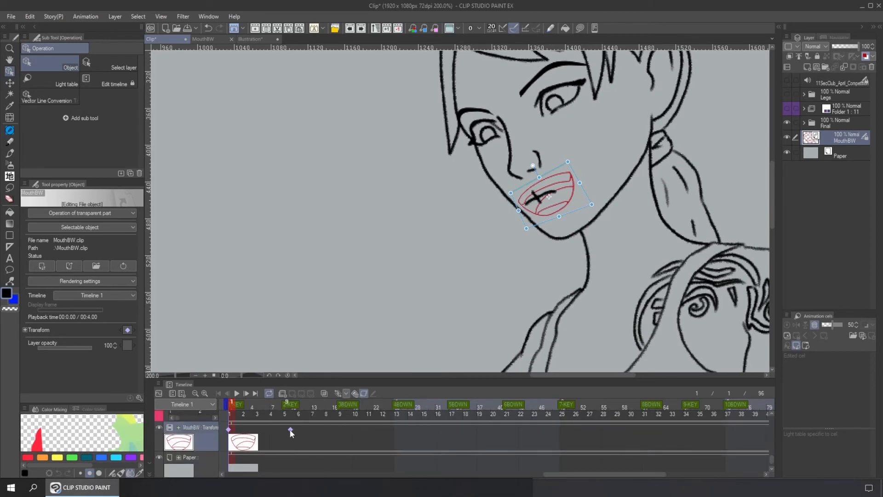
scroll(290, 431, "up", 1)
scroll(290, 434, "down", 1)
left_click(291, 436)
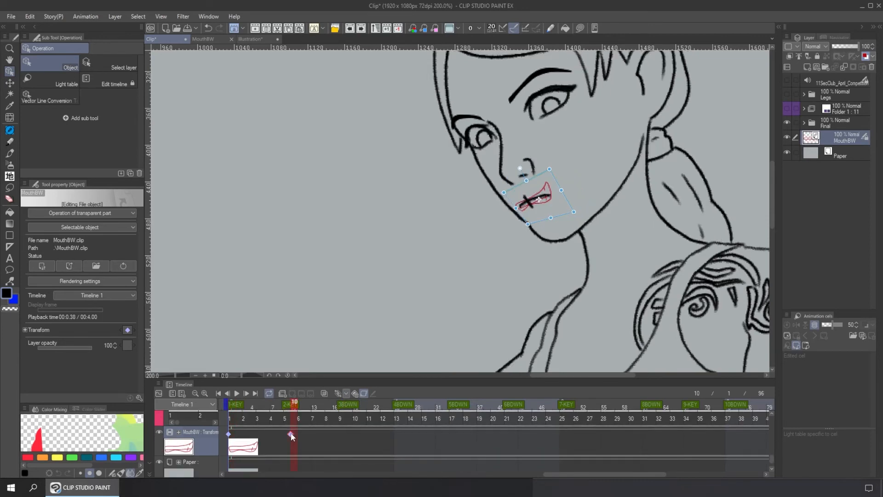
left_click_drag(289, 437, 283, 437)
Step: Reposition the mouth on the face at frame 17, and shift it slightly downward at frame 11
mouse_move(233, 409)
left_mouse_down()
mouse_move(360, 405)
mouse_move(371, 394)
mouse_move(346, 394)
left_mouse_up()
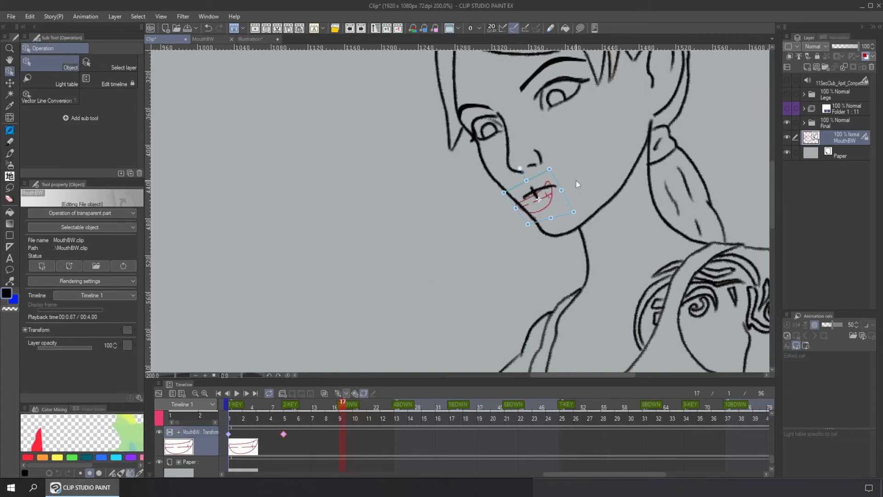
mouse_move(570, 185)
left_mouse_down()
mouse_move(558, 178)
mouse_move(573, 192)
left_mouse_up()
key("ctrl+z")
left_click(339, 434)
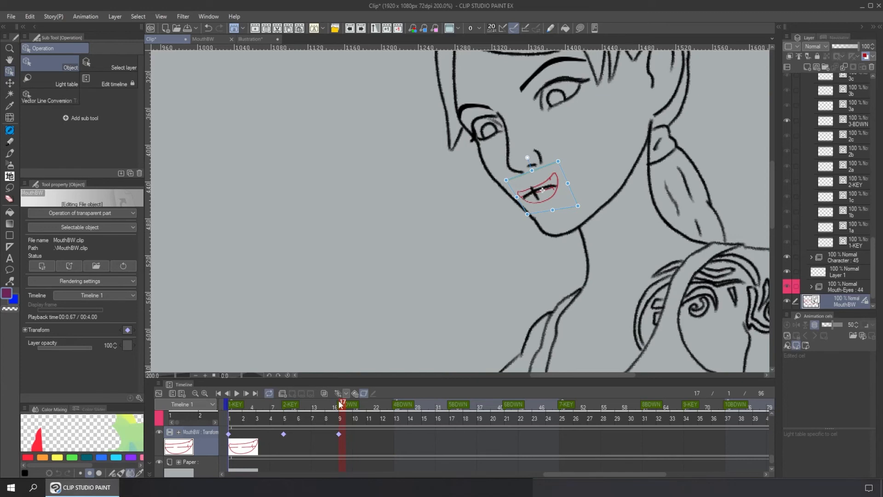
left_click_drag(340, 404, 301, 405)
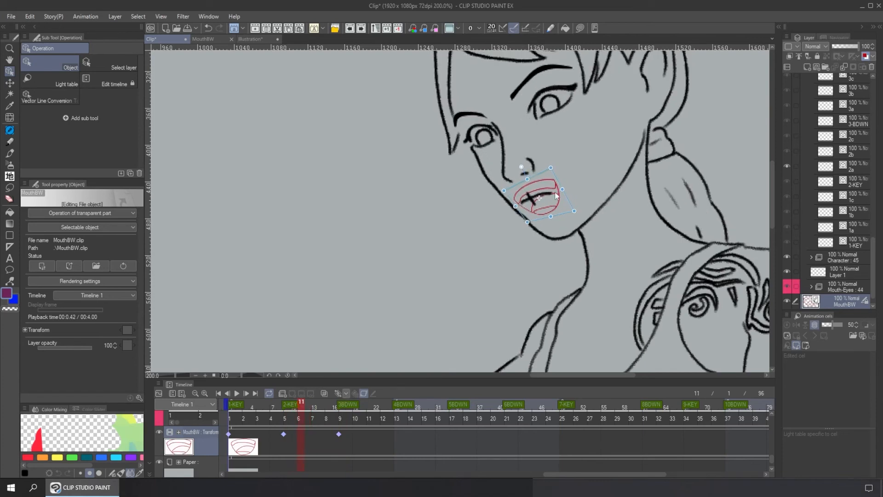
left_click_drag(561, 183, 563, 188)
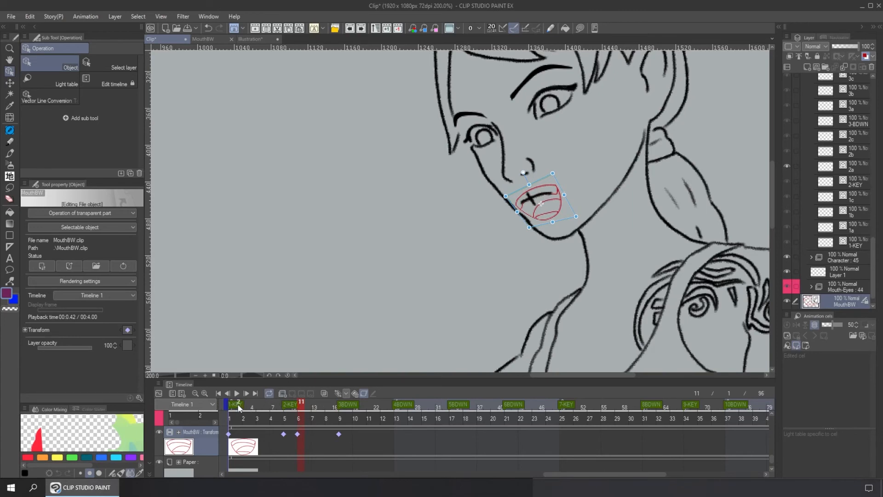
Step: Match the mouth to the face with keyframes at frames 23, 19 and 21, and add another keyframe at frame 31
mouse_move(239, 408)
left_mouse_down()
mouse_move(429, 390)
mouse_move(287, 391)
mouse_move(415, 378)
mouse_move(344, 371)
mouse_move(385, 371)
left_mouse_up()
left_click_drag(570, 190, 580, 192)
left_click(357, 401)
left_click(371, 405)
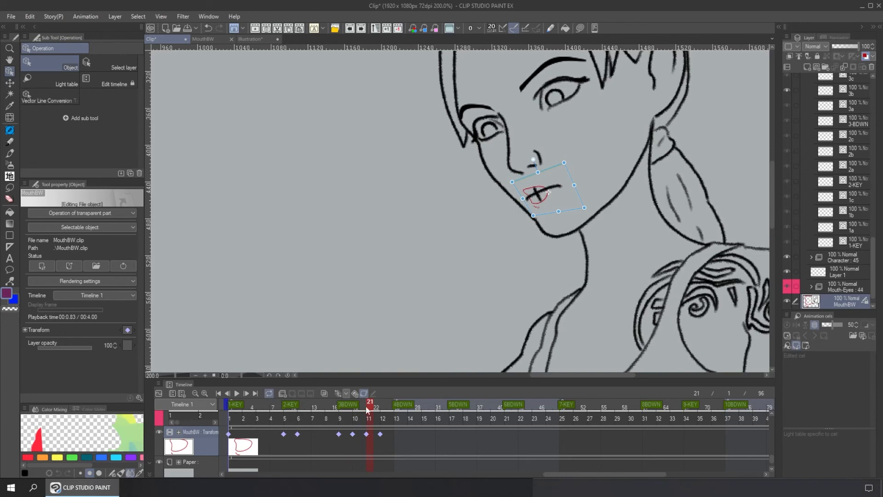
mouse_move(330, 406)
left_mouse_down()
mouse_move(464, 405)
mouse_move(412, 400)
mouse_move(454, 405)
mouse_move(436, 428)
mouse_move(479, 405)
mouse_move(465, 405)
mouse_move(561, 393)
left_mouse_up()
right_click(436, 428)
left_click(469, 311)
Step: At frame 49, move the mouth onto the turned face and distort its corners to fit the jawline
left_click(453, 405)
left_click_drag(540, 190, 517, 157)
left_click_drag(479, 149, 490, 145)
left_click_drag(500, 183, 493, 183)
left_click_drag(551, 175, 547, 176)
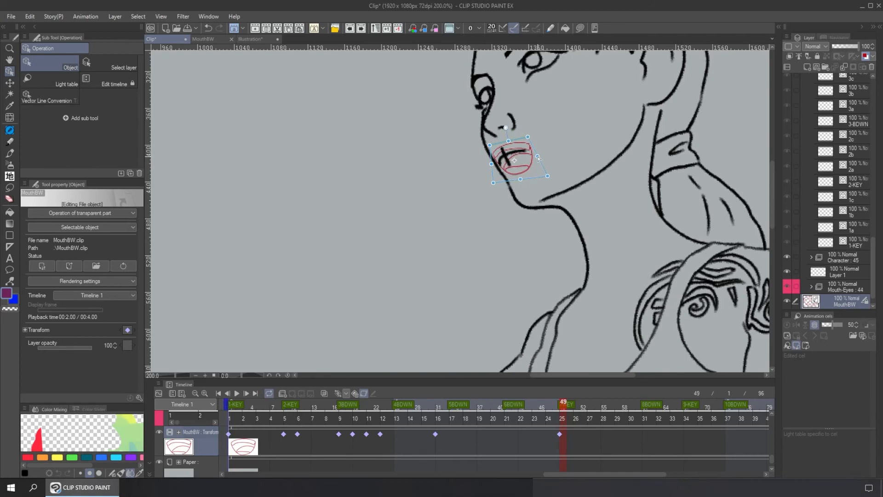
left_click_drag(530, 132, 534, 135)
Step: Adjust the mouth slightly at frame 41, and tilt it to follow the face at frame 35
left_click_drag(562, 403, 507, 404)
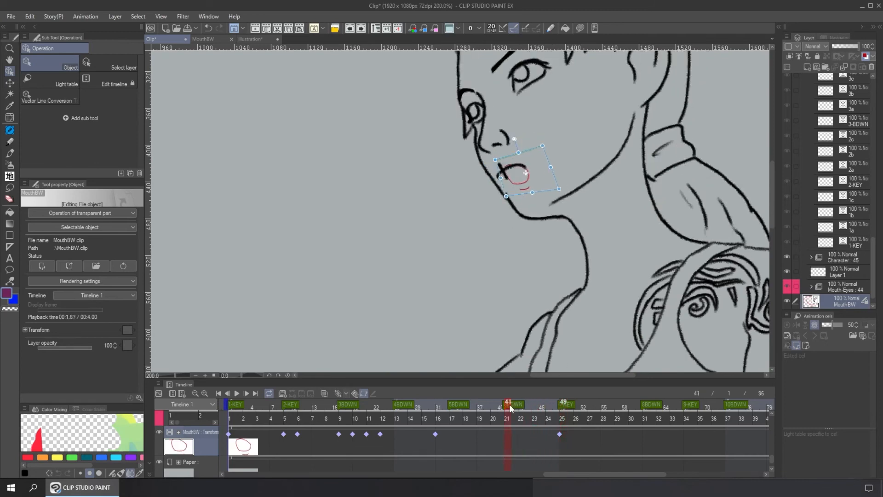
left_click_drag(546, 172, 548, 174)
left_click_drag(517, 408, 469, 406)
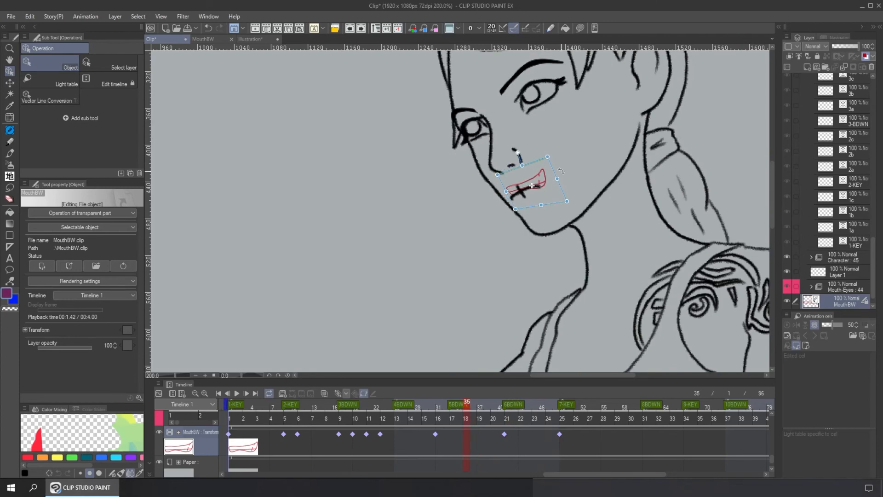
left_click_drag(561, 171, 555, 167)
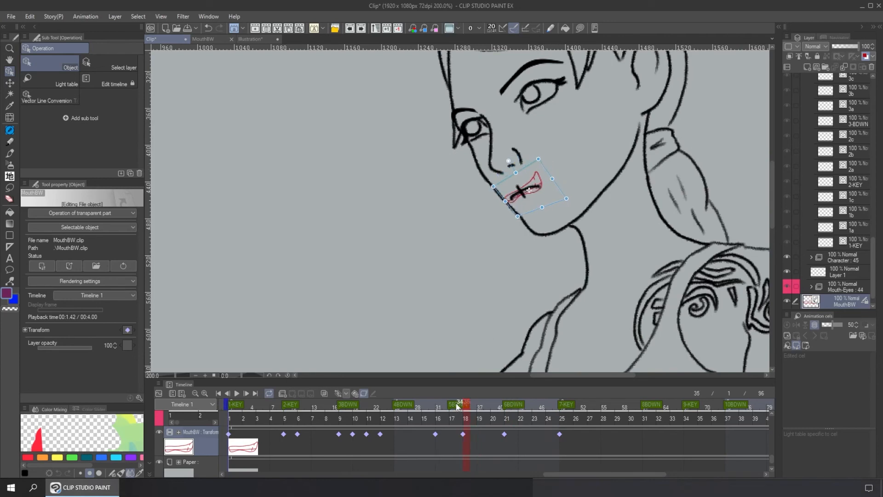
Step: Add a mouth keyframe at frame 59, then move and tilt the mouth to fit the face at frame 67
left_click_drag(457, 406, 631, 436)
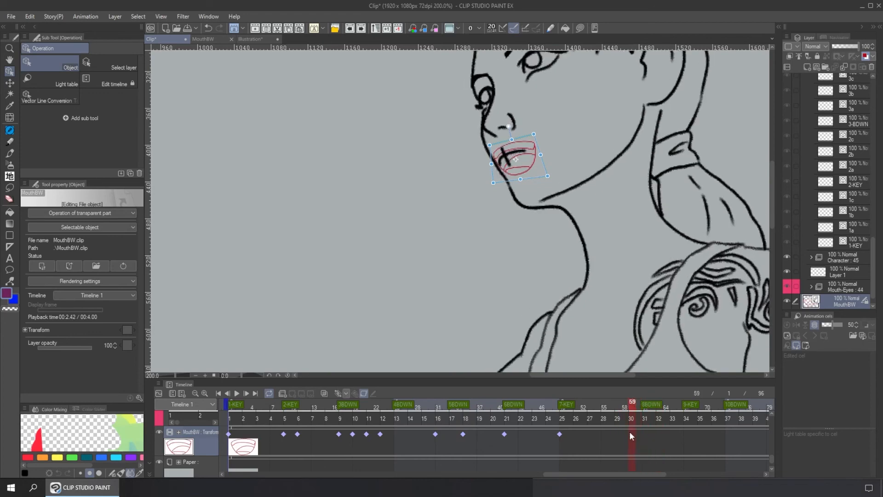
right_click(630, 433)
left_click(651, 405)
left_click_drag(579, 474, 623, 473)
left_click_drag(434, 407, 488, 409)
left_click_drag(516, 166, 505, 161)
left_click_drag(497, 122, 494, 142)
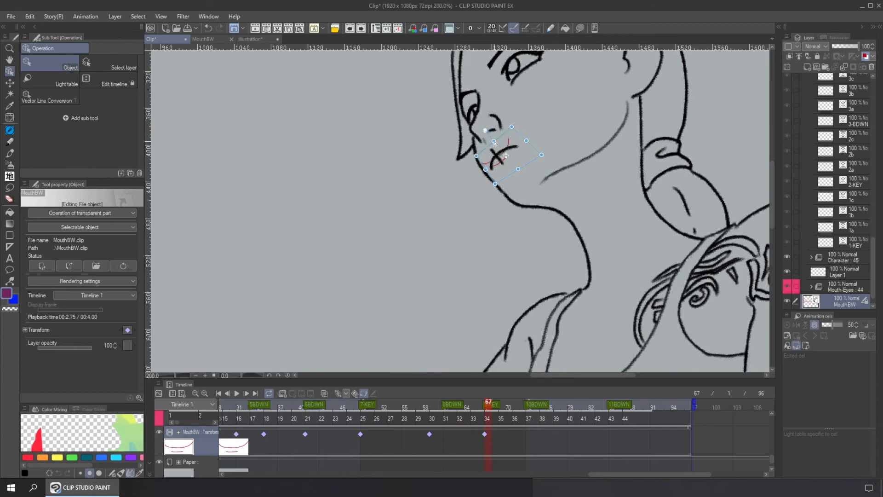
Step: Nudge the mouth into place on the face at frames 63, 65 and 61
left_click_drag(487, 405, 461, 407)
left_click_drag(527, 141, 529, 139)
left_click_drag(461, 407, 474, 407)
left_click_drag(526, 141, 528, 136)
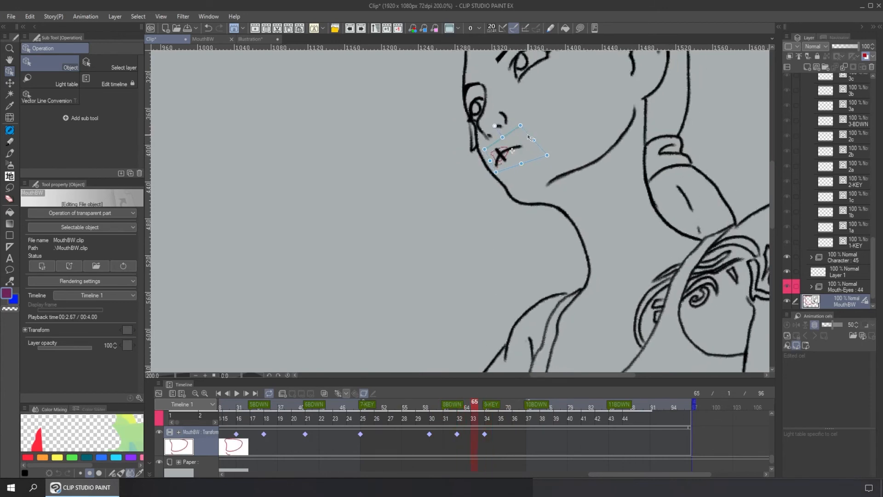
left_click(445, 406)
left_click_drag(545, 165, 546, 161)
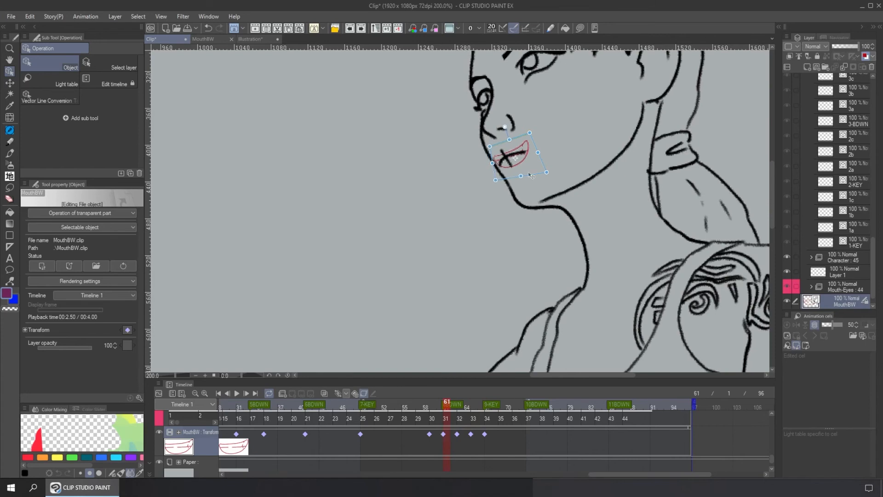
Step: Hide the old Mouth animation folder inside Final and play the animation from the first frame
scroll(534, 154, "down", 1)
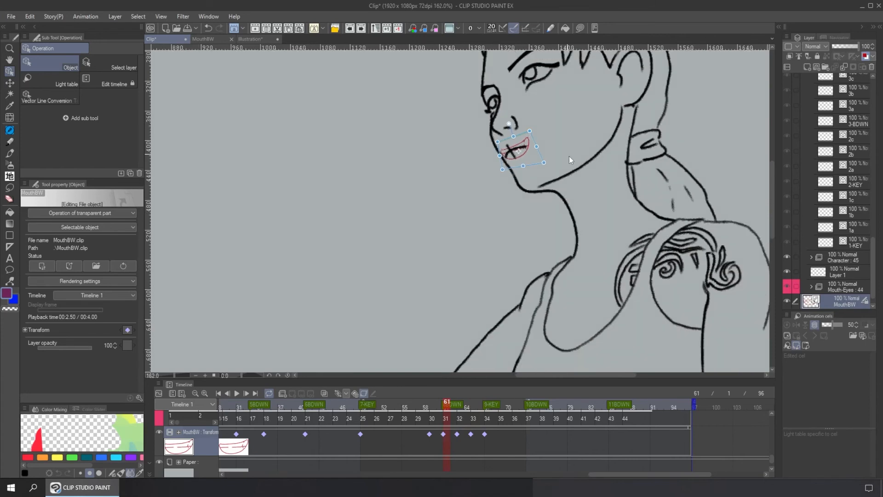
scroll(557, 147, "down", 1)
left_click_drag(548, 124, 490, 163)
scroll(405, 219, "down", 1)
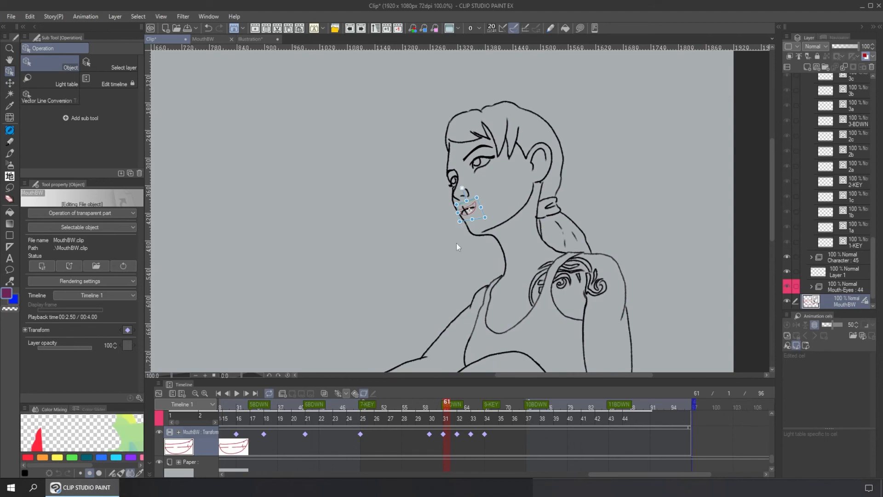
scroll(806, 304, "down", 1)
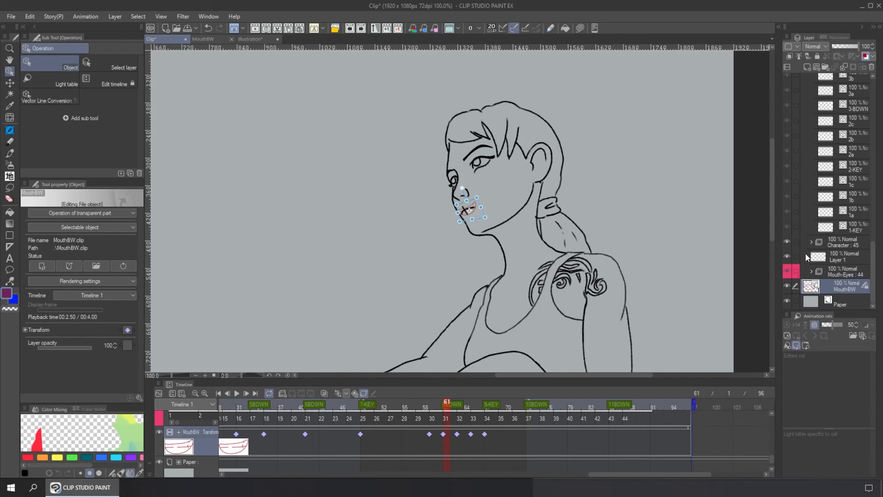
scroll(805, 253, "up", 10)
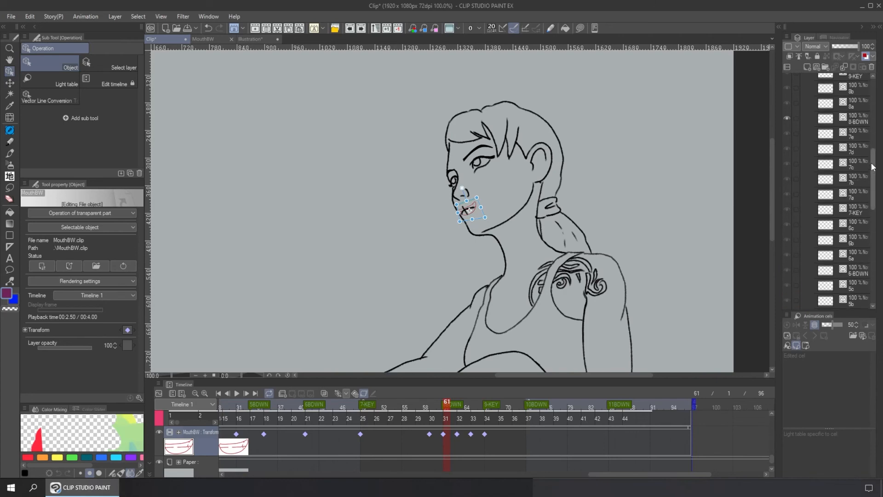
left_click_drag(868, 183, 871, 111)
left_click(812, 151)
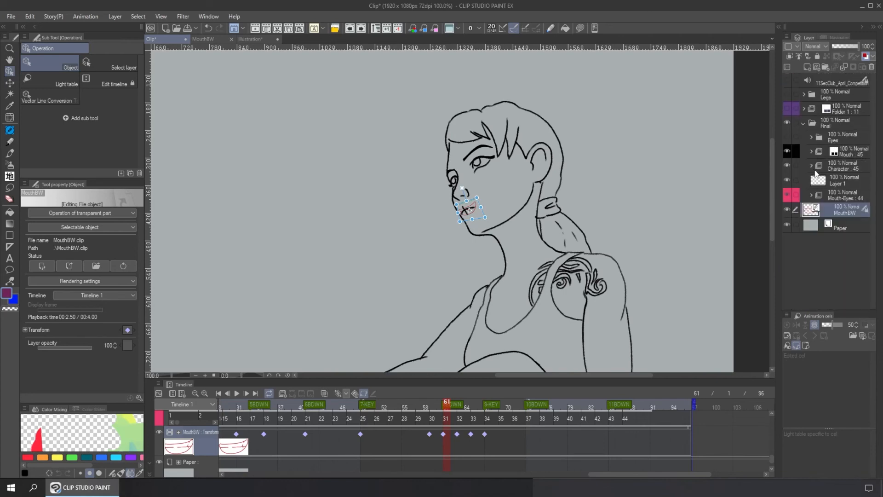
left_click(787, 152)
left_click(219, 394)
left_click(237, 394)
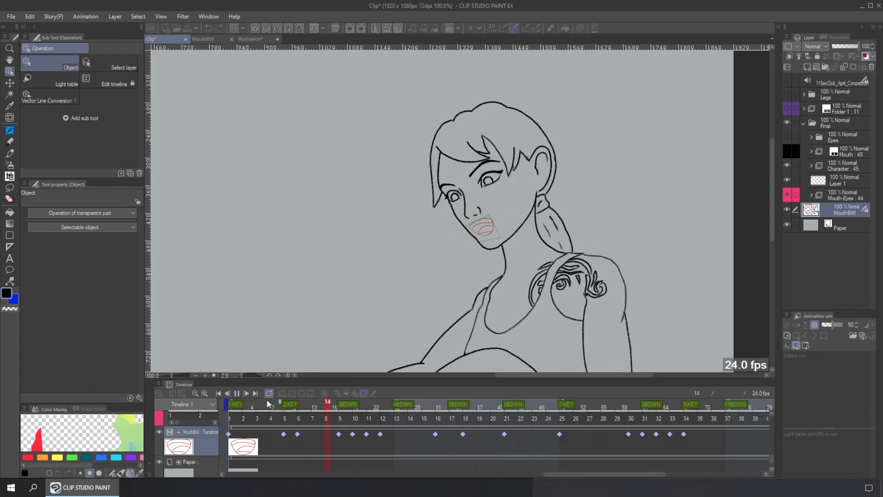
Step: Stop playback and add keyframes on the MouthBW track at frames 3, 5, 7, 13, 15 and 25
left_click(399, 443)
right_click(399, 443)
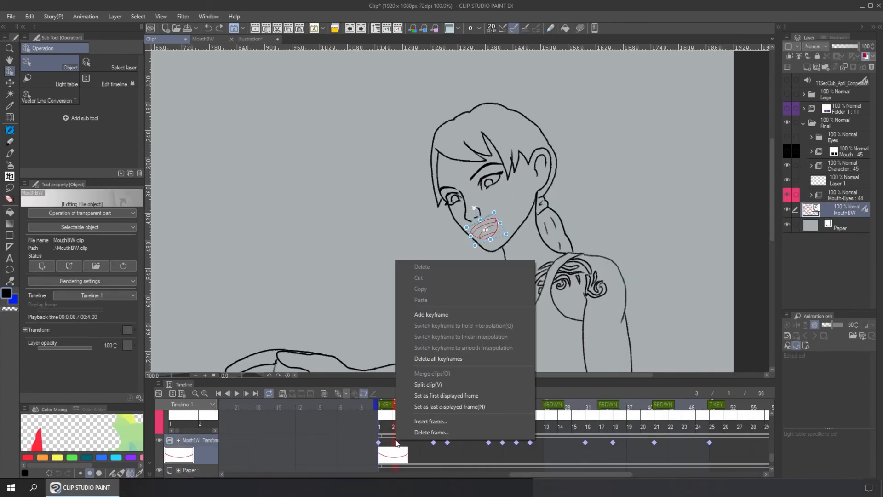
left_click(435, 317)
right_click(409, 439)
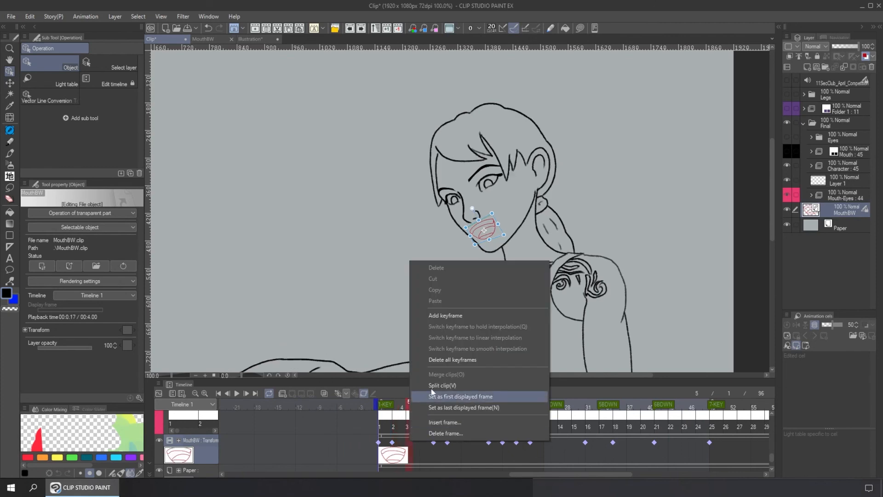
left_click(443, 313)
right_click(421, 442)
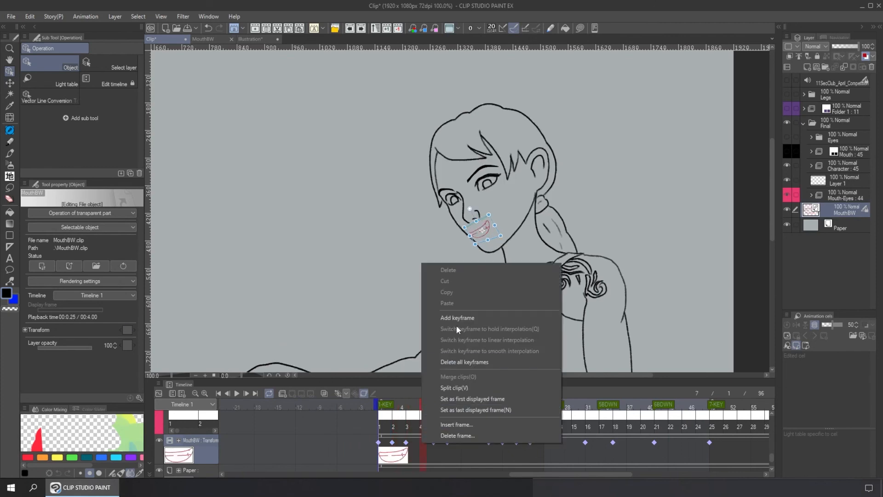
left_click(456, 325)
right_click(461, 439)
left_click(497, 325)
right_click(476, 441)
left_click(506, 315)
right_click(546, 441)
left_click(576, 316)
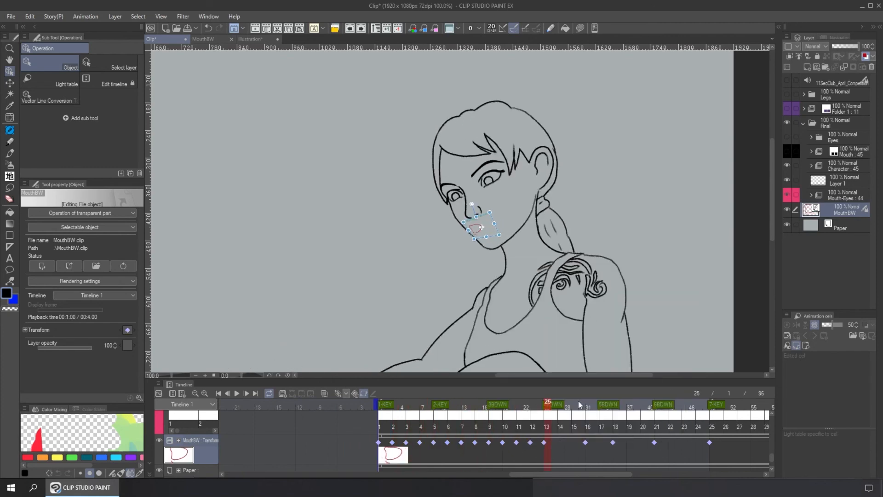
Step: Add keyframes on the MouthBW track at frames 27, 29, 33, 37 and 39
right_click(558, 441)
left_click(590, 317)
right_click(574, 440)
left_click(607, 315)
right_click(602, 440)
left_click(621, 315)
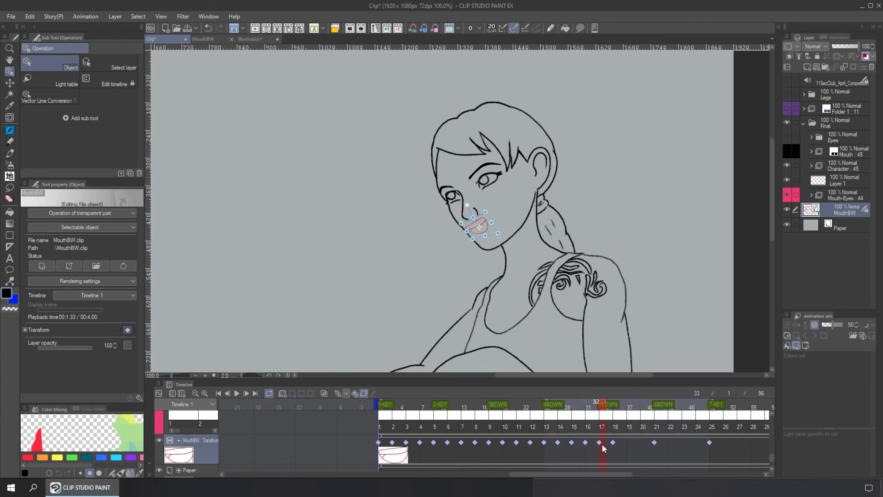
right_click(631, 442)
left_click(666, 315)
right_click(640, 442)
left_click(674, 316)
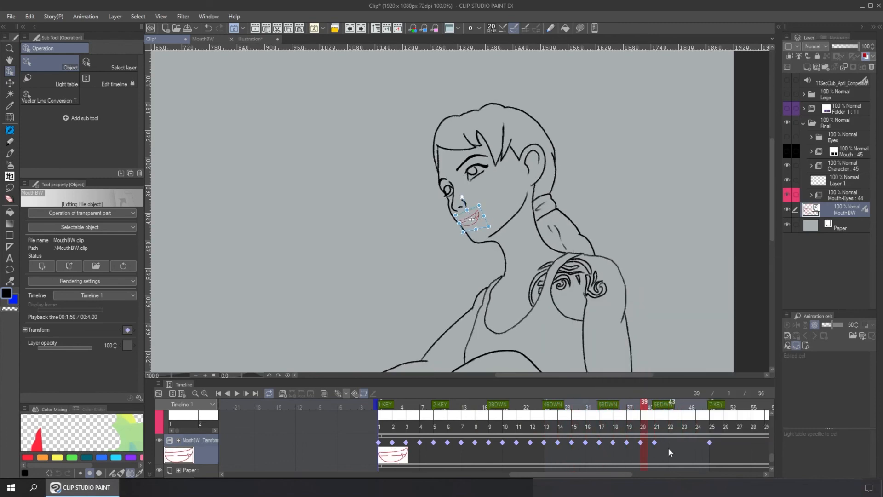
Step: Add keyframes on the MouthBW track at frames 43, 45, 47 and 51
right_click(670, 442)
left_click(703, 315)
right_click(683, 441)
left_click(716, 316)
right_click(698, 443)
left_click(731, 315)
left_click_drag(586, 475, 632, 474)
right_click(523, 442)
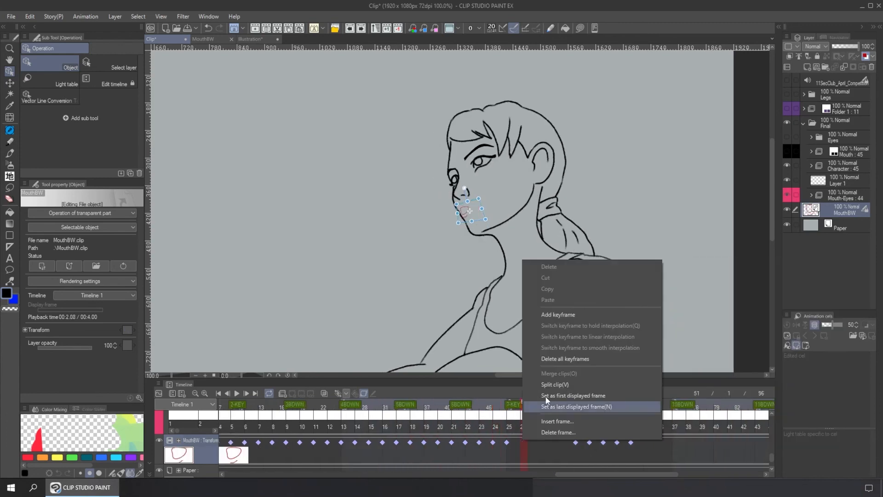
left_click(556, 314)
Step: Select all MouthBW transform keyframes and switch them to hold interpolation
left_click_drag(539, 405, 648, 404)
left_click_drag(653, 457, 211, 441)
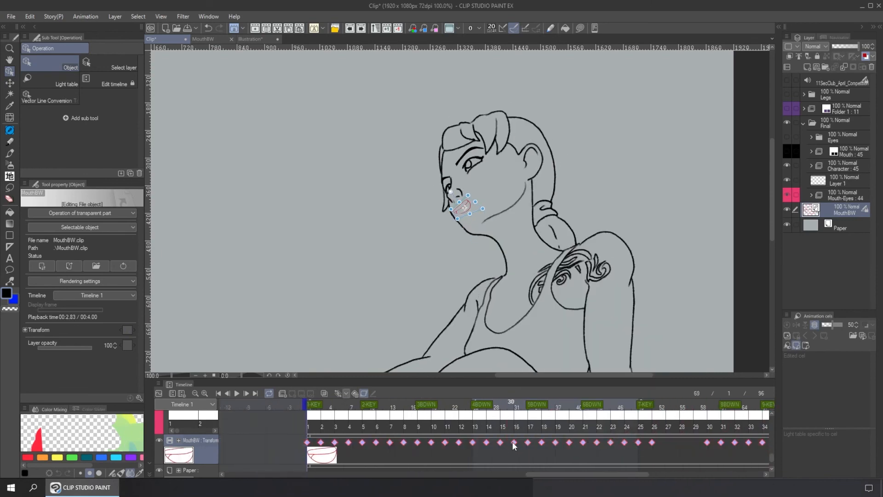
right_click(514, 442)
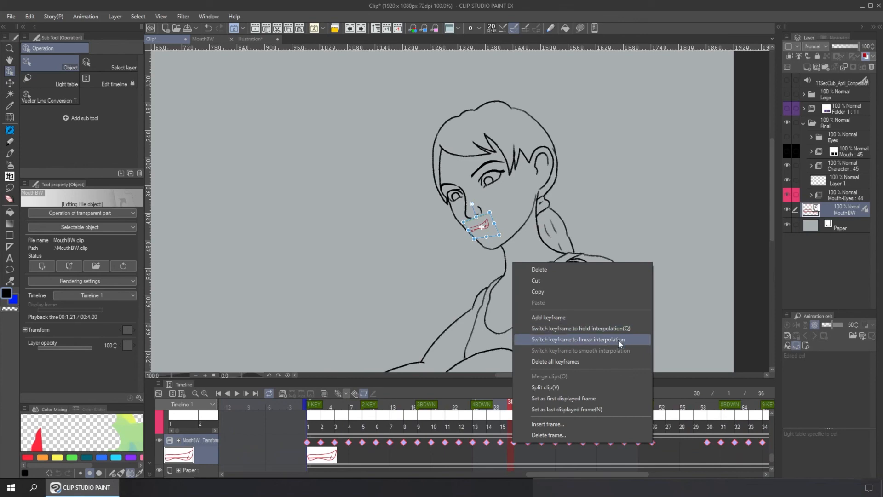
left_click(597, 330)
Step: Check the mouth's position against the face on the opening frames of the animation
left_click(324, 415)
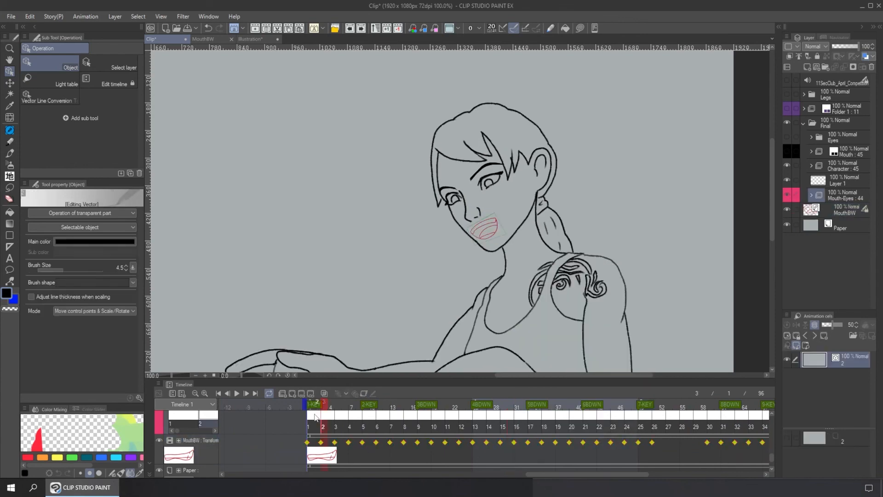
left_click(310, 417)
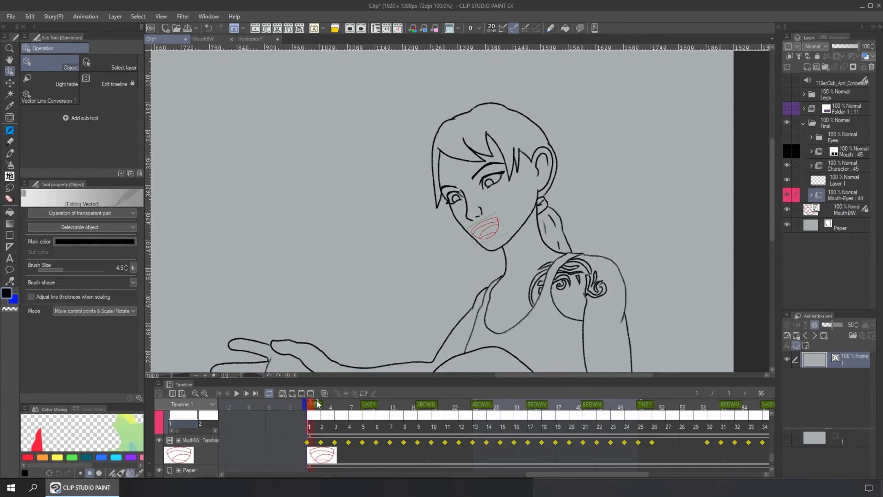
left_click(317, 404)
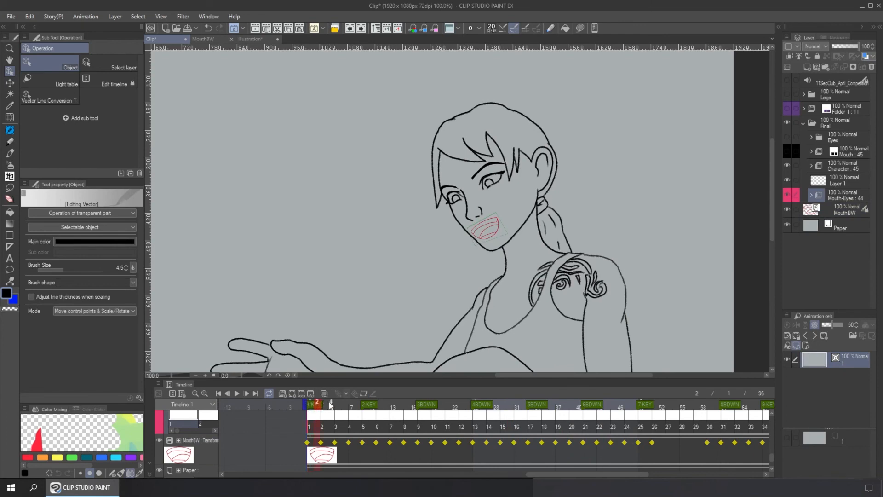
left_click(330, 404)
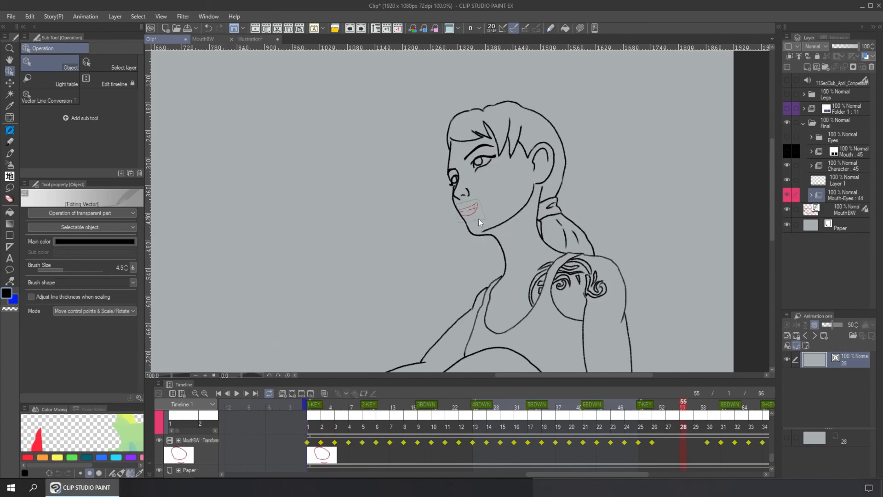
Step: Open the SorryWHAT--Hit animation file and bring its canvas to the front
left_click(11, 16)
left_click(21, 47)
double_click(113, 97)
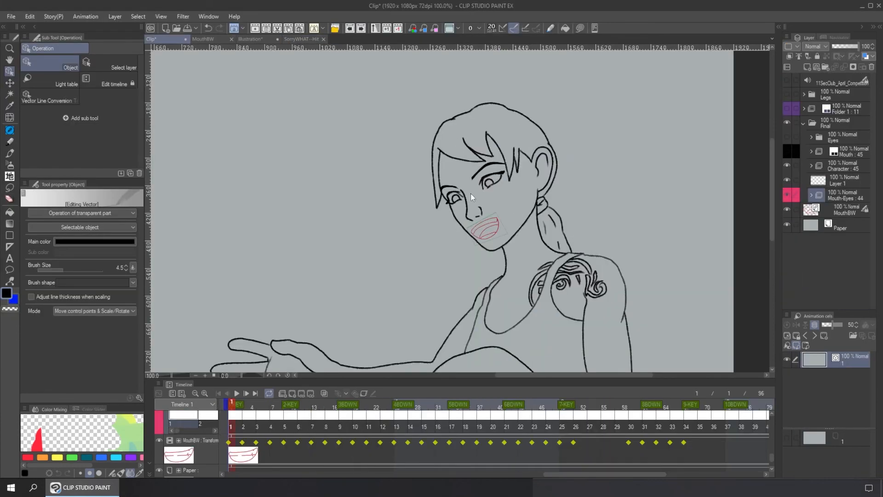
left_click(304, 39)
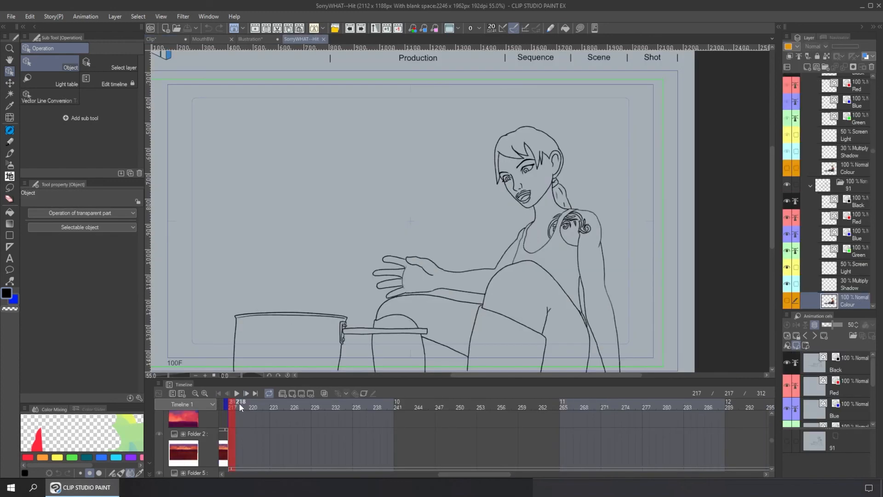
Step: Scrub and play the SorryWHAT--Hit shot from frame 217, then inspect the layers of animation folder A
left_click_drag(240, 403, 246, 403)
mouse_move(344, 402)
left_mouse_down()
mouse_move(384, 404)
mouse_move(355, 397)
mouse_move(306, 402)
mouse_move(363, 402)
left_mouse_up()
left_click_drag(385, 396, 479, 399)
left_click(412, 406)
left_click(219, 394)
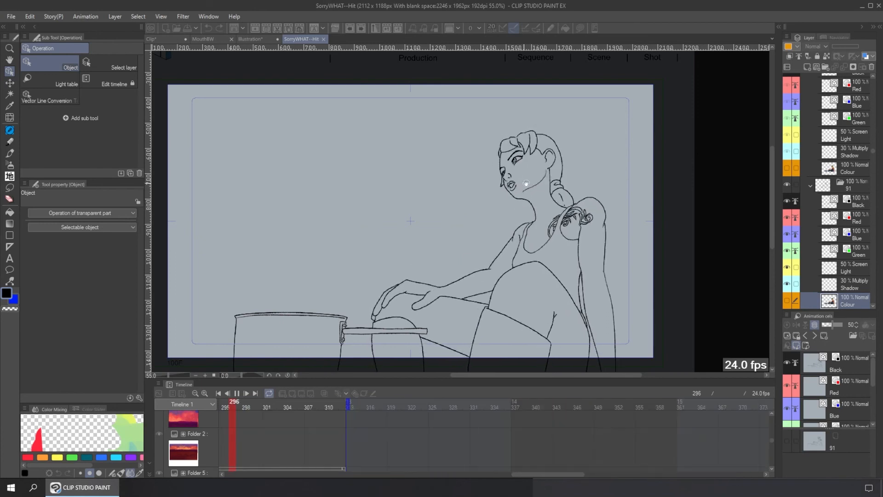
left_click(237, 395)
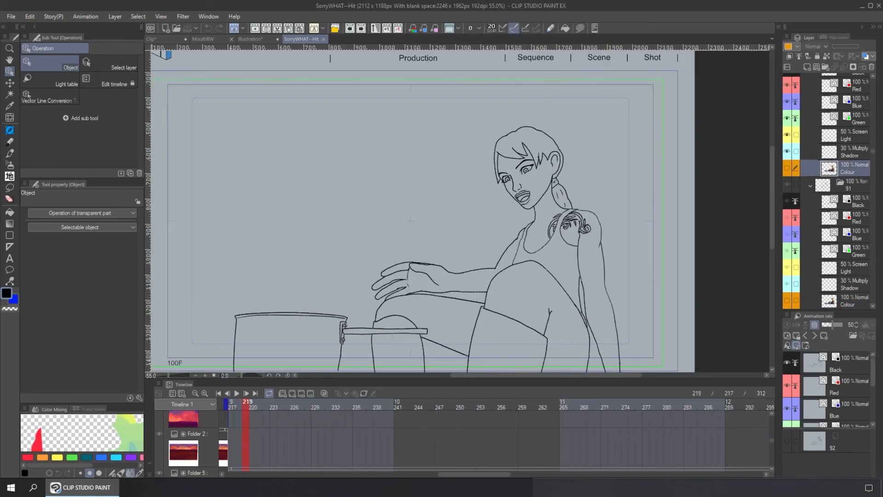
left_click_drag(875, 154, 875, 77)
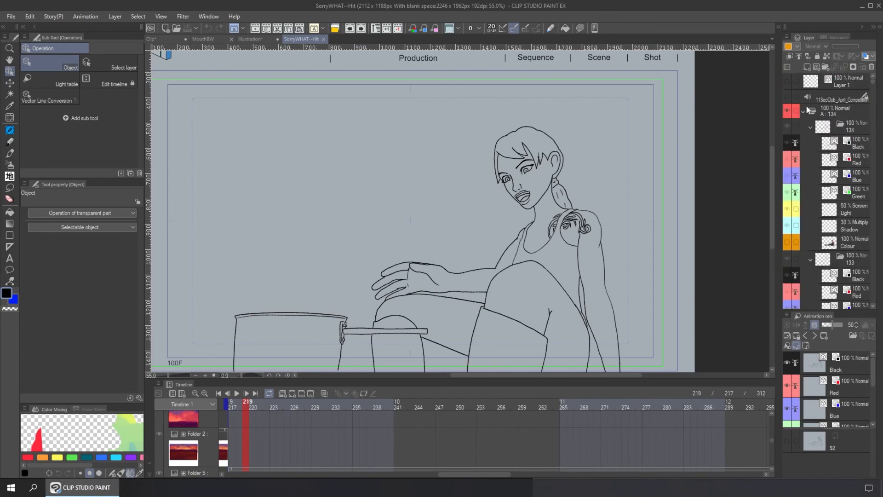
left_click(804, 111)
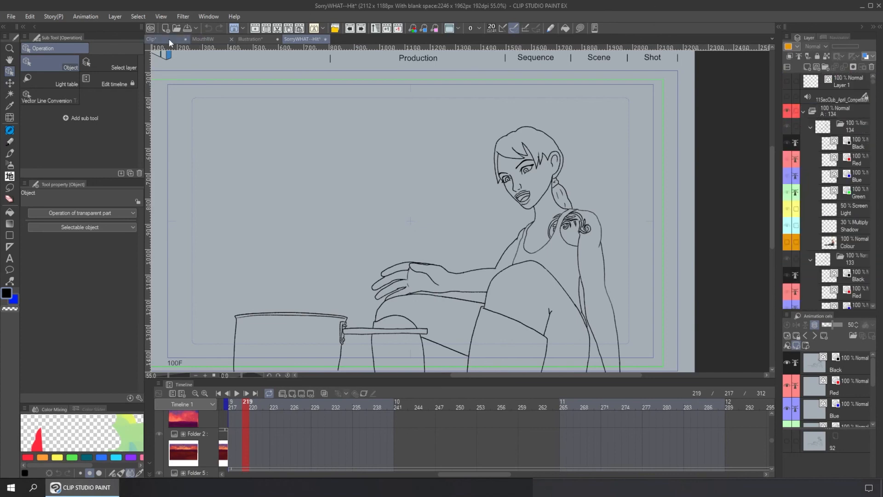
Step: Return to the Clip animation and play it to review the mouth movement, pausing once partway
left_click(168, 38)
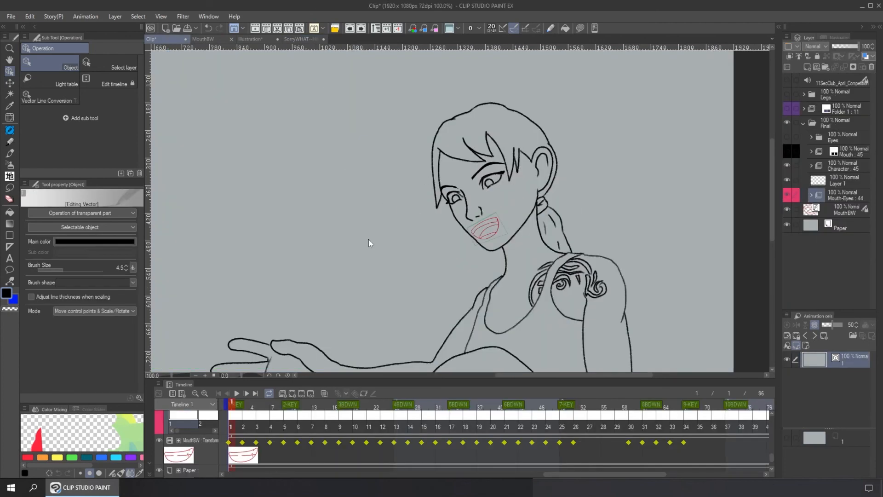
key("space")
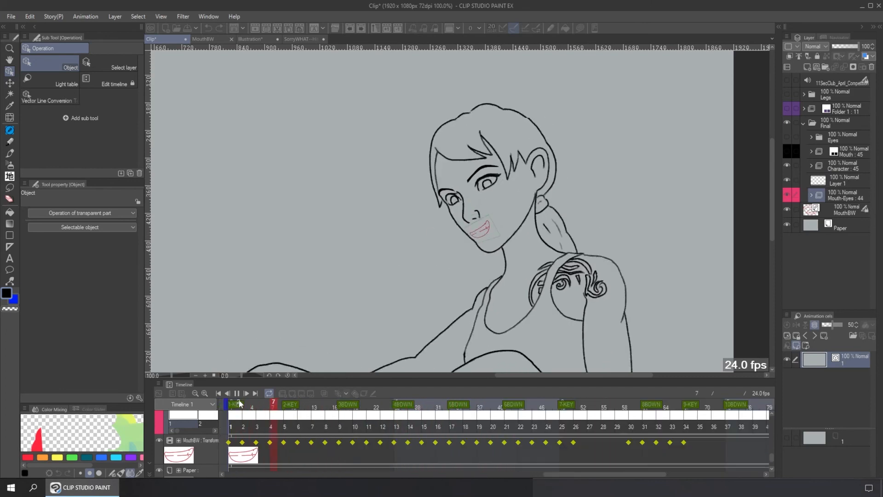
left_click(519, 217)
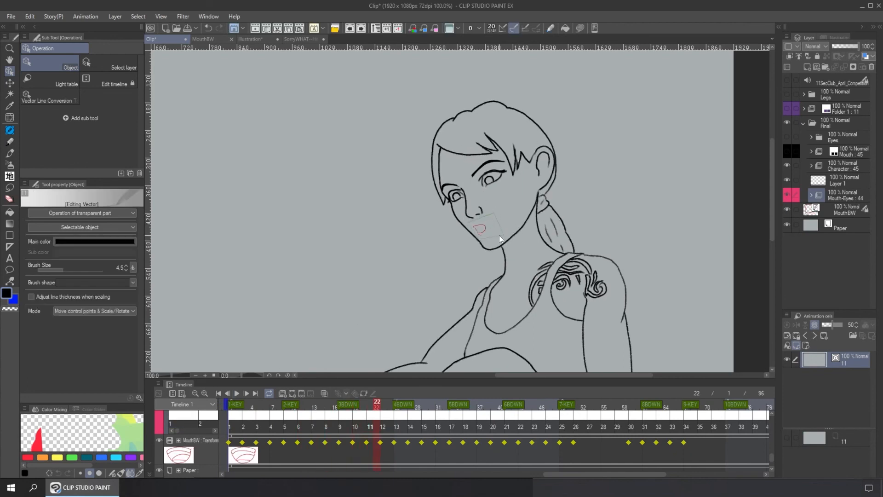
left_click(236, 394)
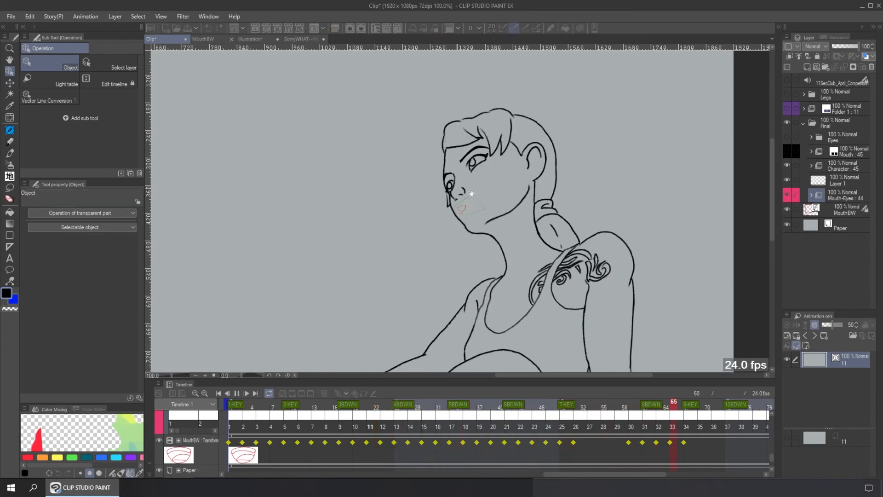